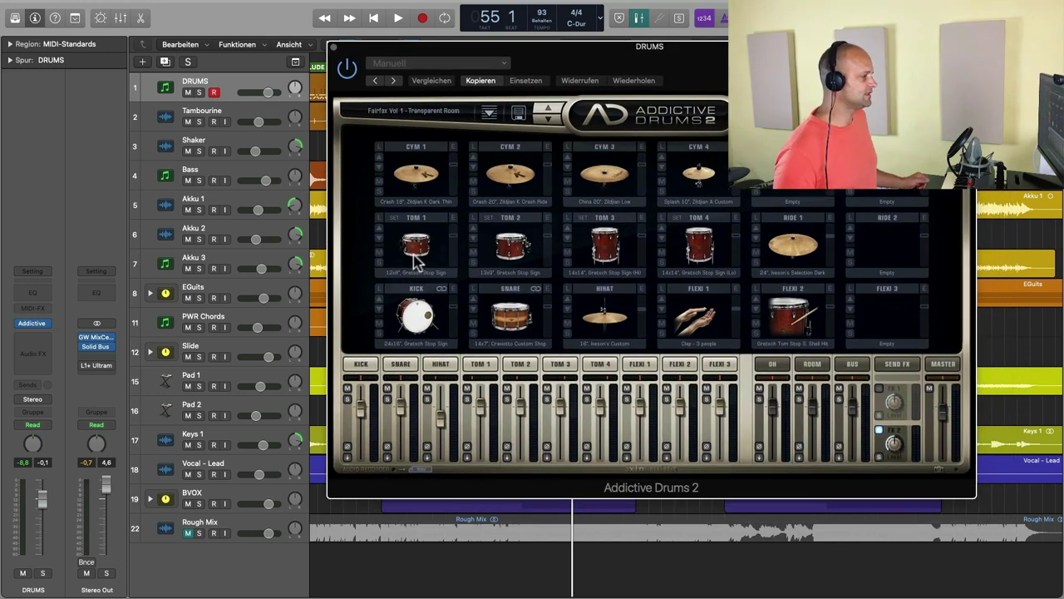
- Audition the Tom 1, Tom 2 and Tom 3 kit pieces
left_click(416, 259)
left_click(499, 250)
left_click(609, 254)
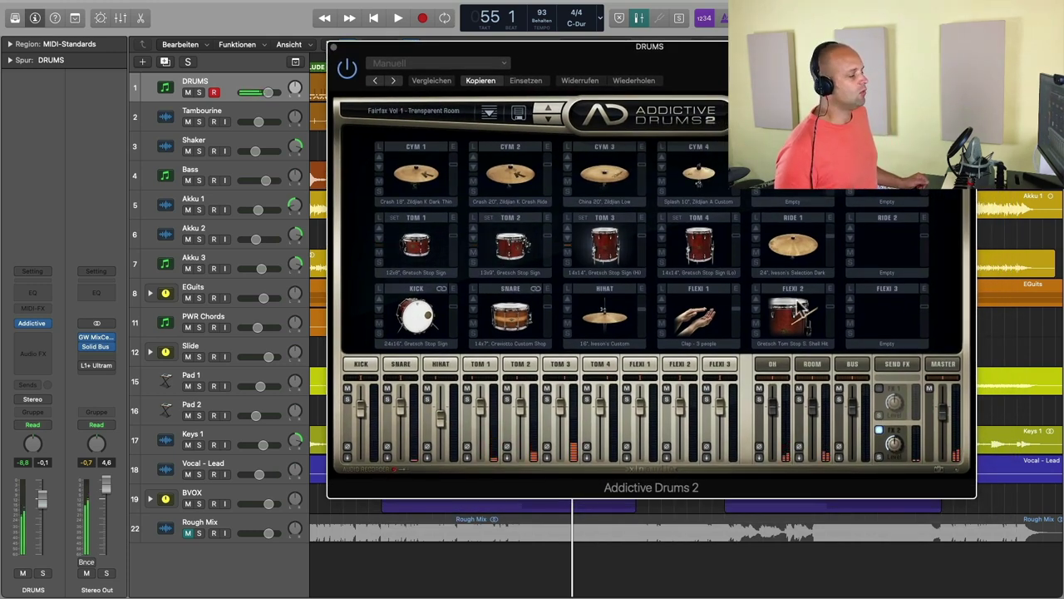
- Play the song from within Chorus 2 and mute the Vocal - Lead and BVOX tracks
left_click_drag(638, 47, 629, 125)
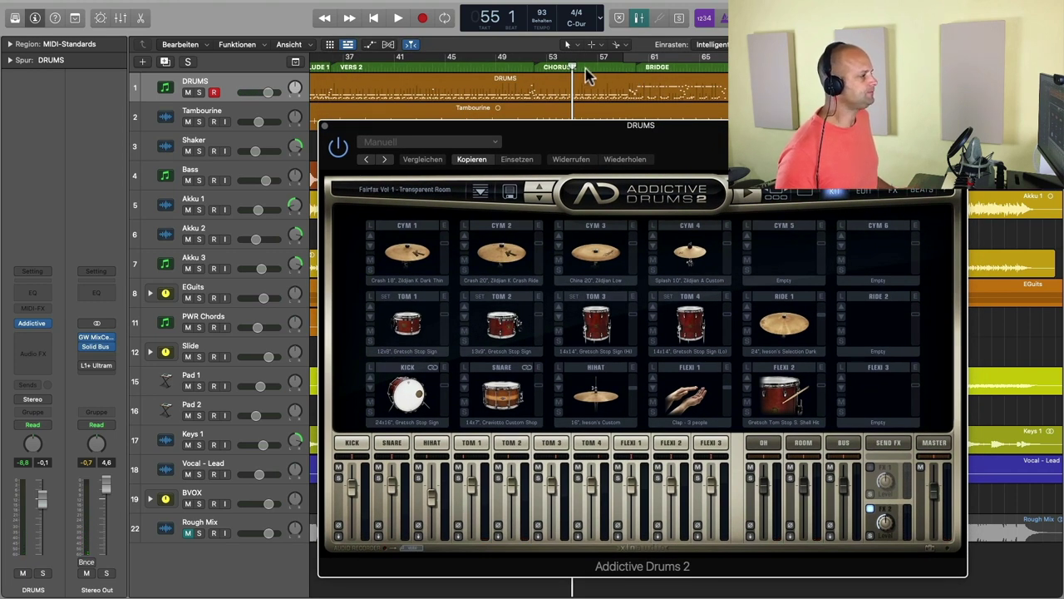
left_click(595, 69)
key("space")
left_click_drag(690, 154, 688, 125)
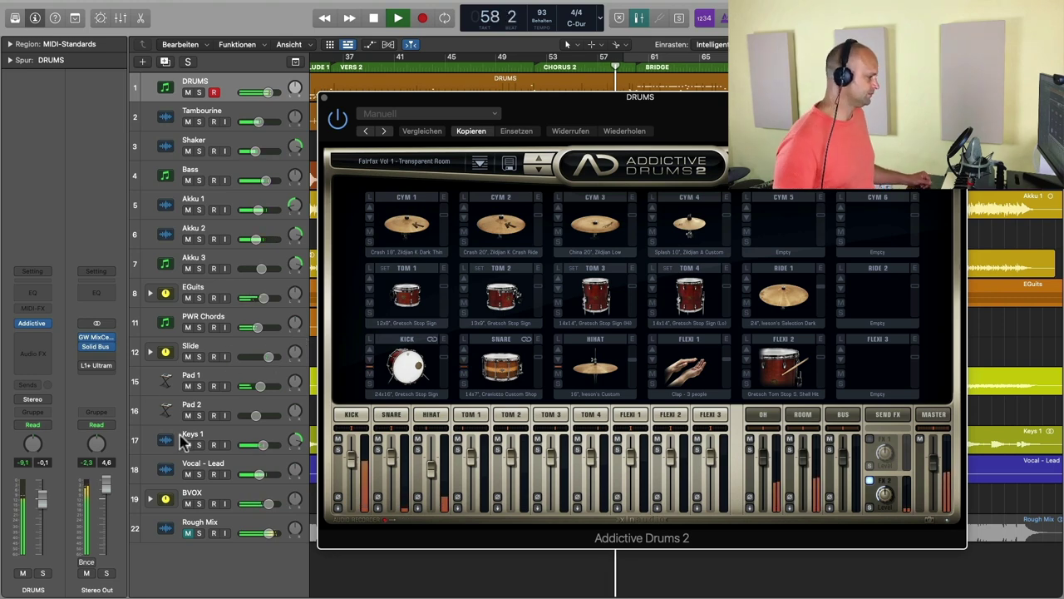
left_click(188, 474)
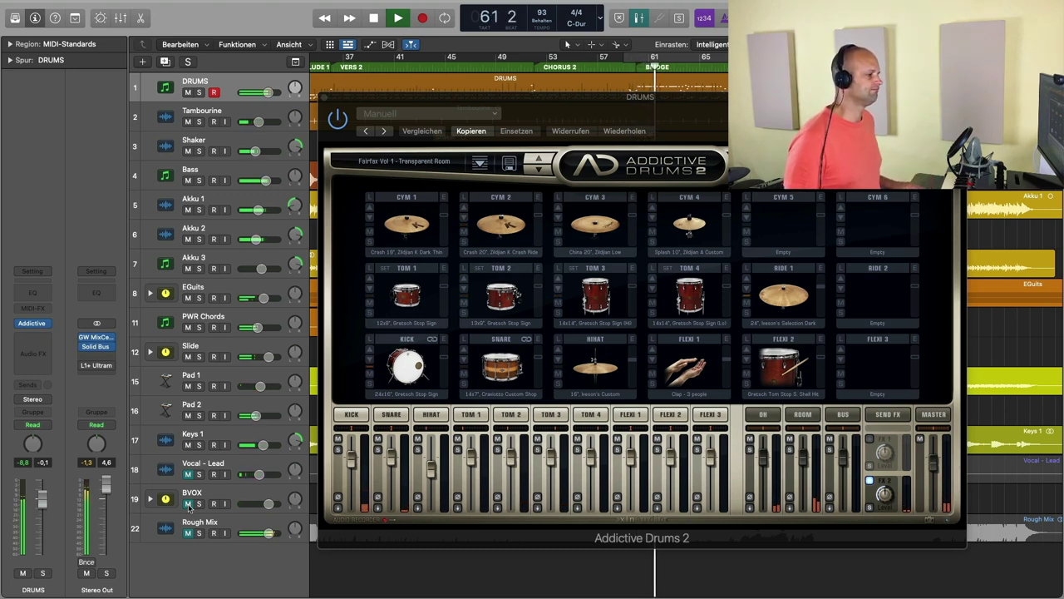
key("space")
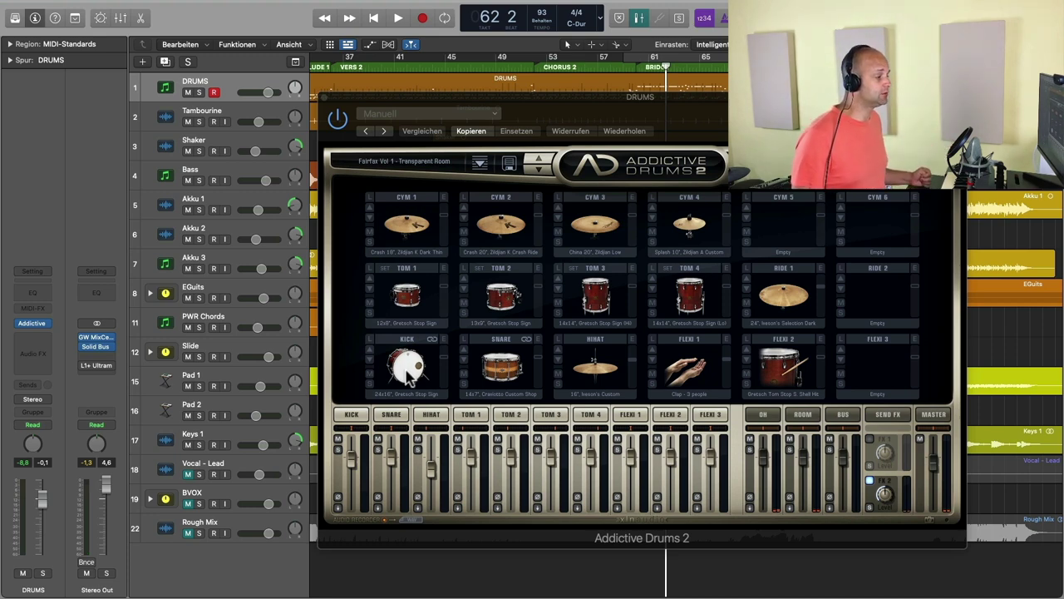
- Audition the Cym 1, Cym 2 and Cym 3 cymbals of the current kit
left_click(405, 236)
left_click(405, 236)
left_click(511, 234)
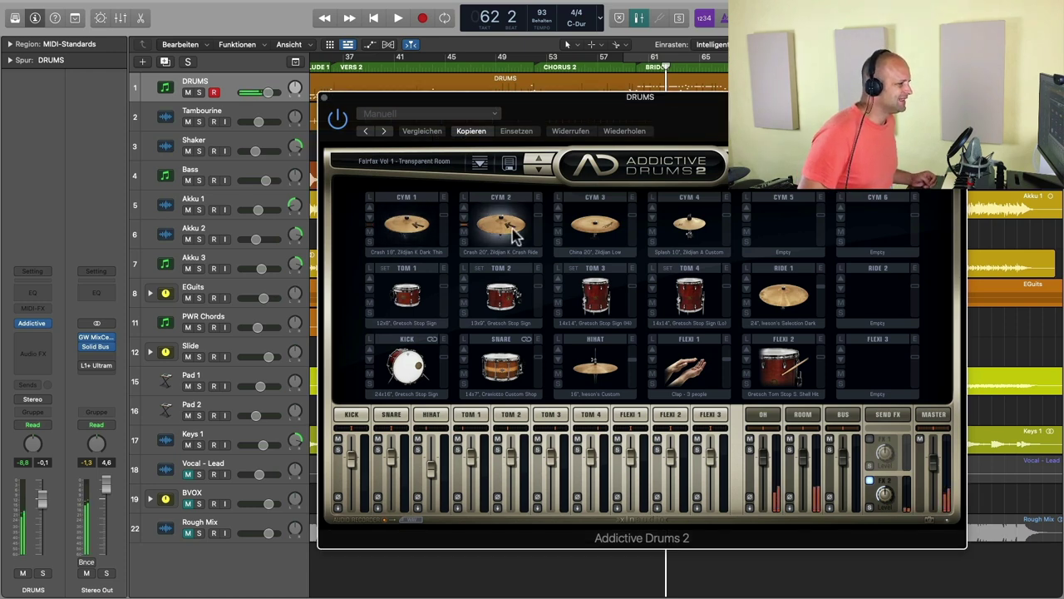
left_click(609, 233)
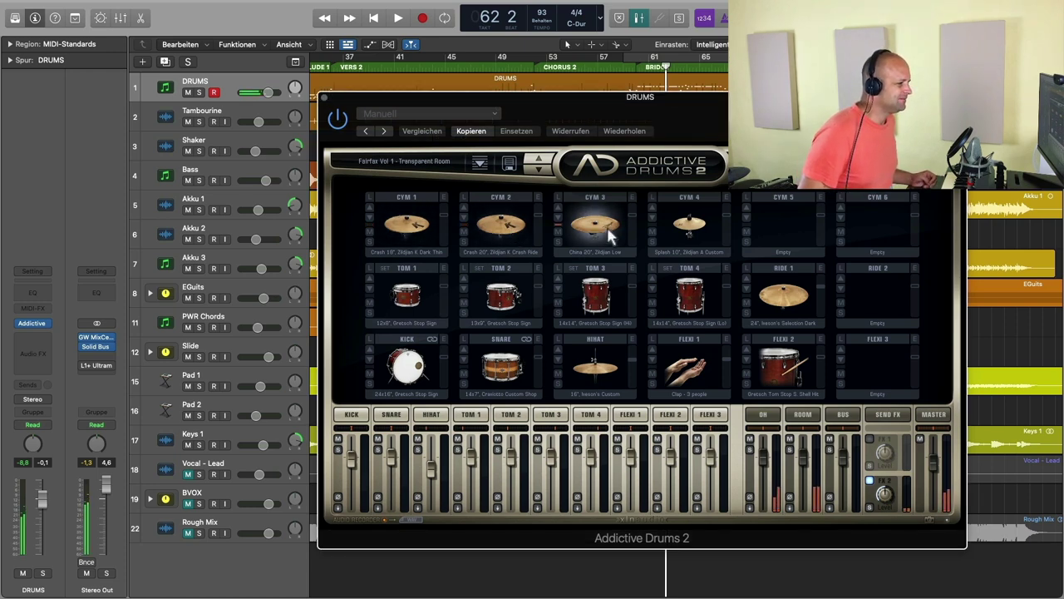
left_click(585, 345)
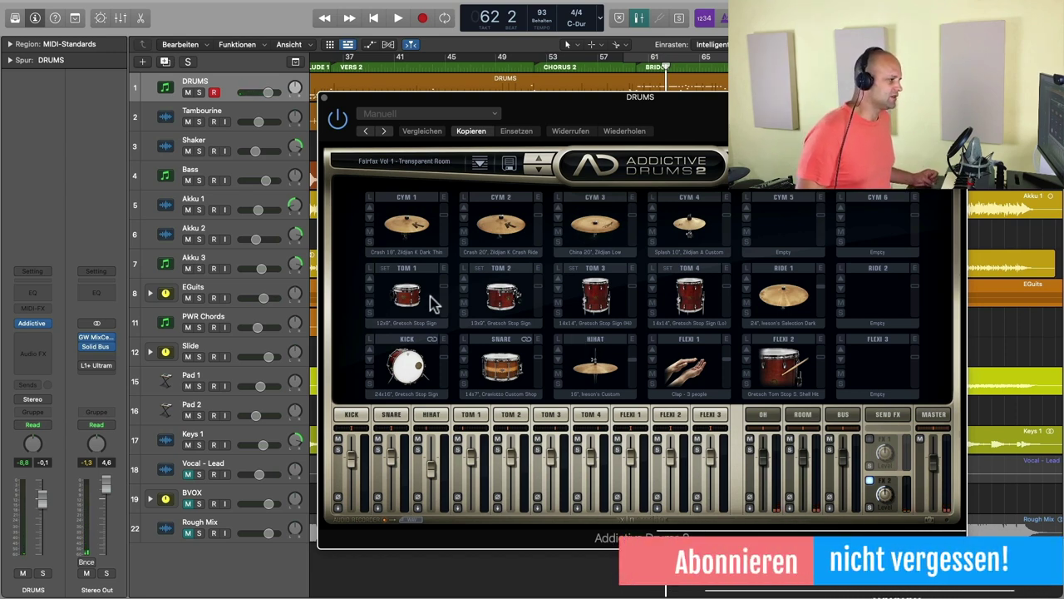
- Replace the Cym 1 cymbal with the Crash 16", Sabian AAX Studio
left_click(372, 201)
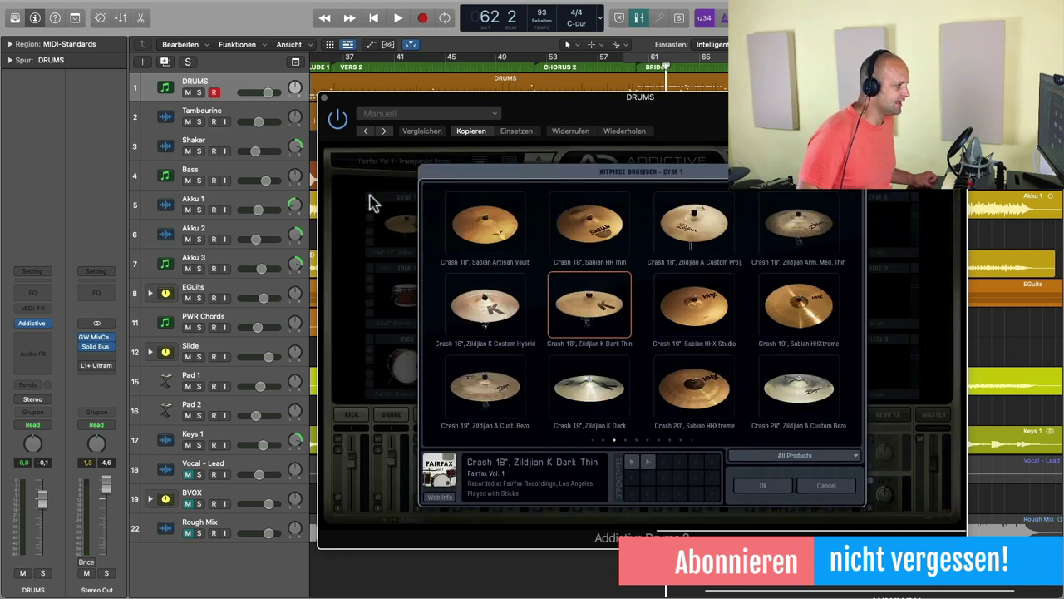
left_click(604, 440)
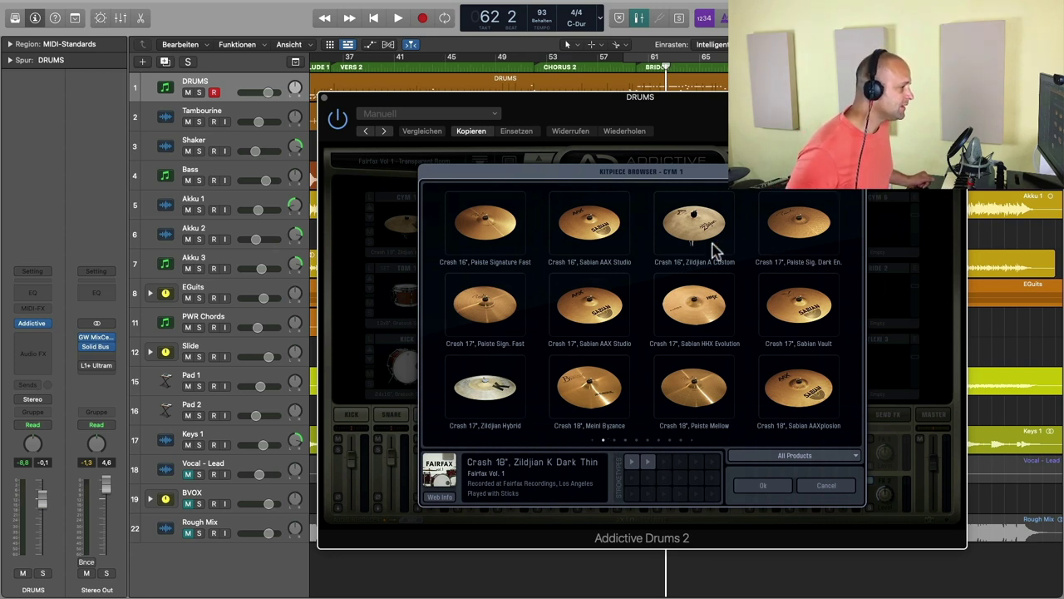
left_click(600, 226)
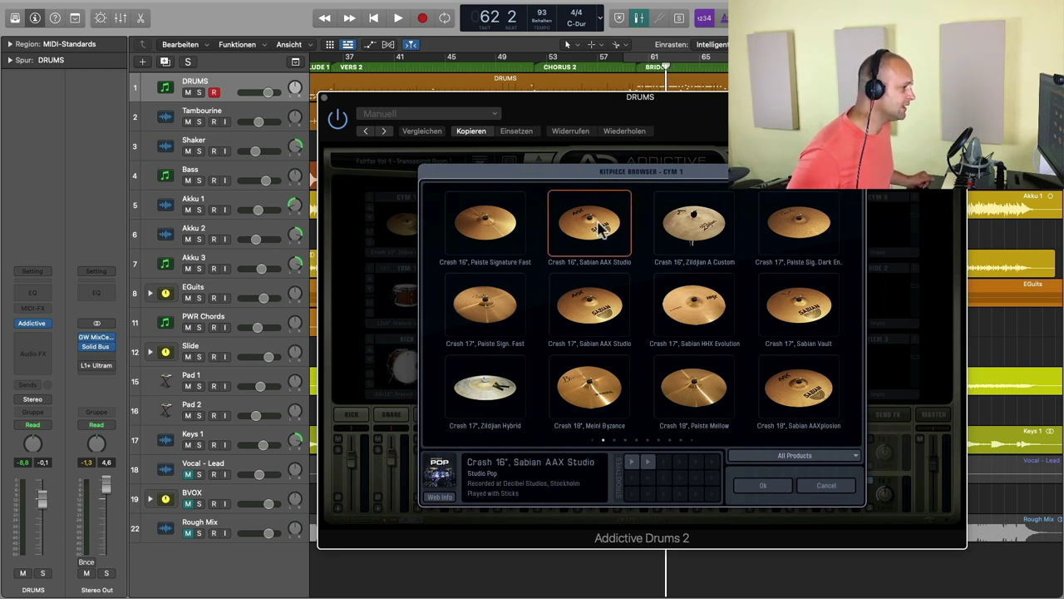
left_click(762, 486)
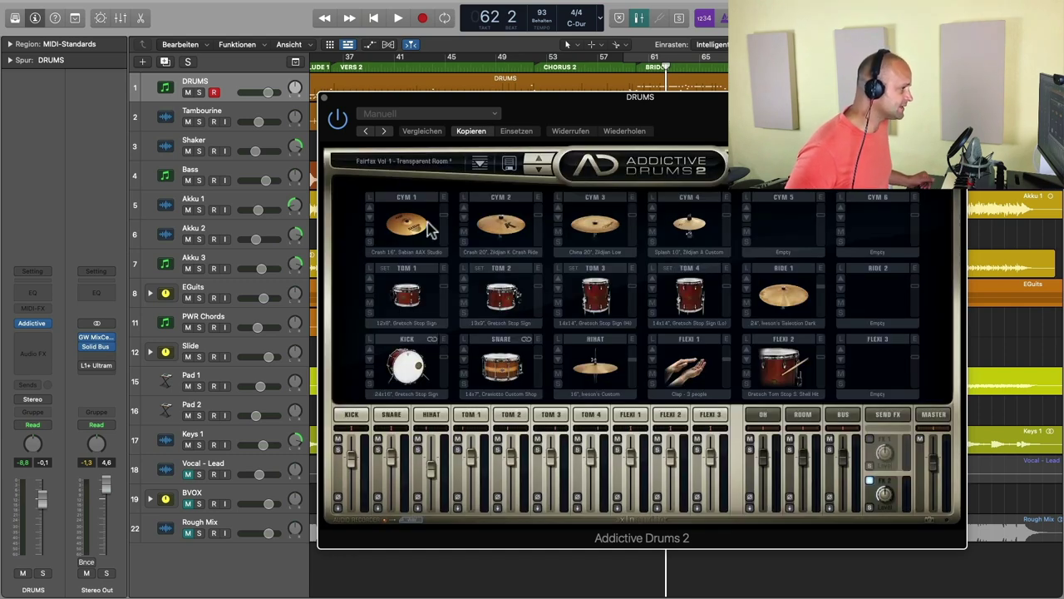
- Replace the Cym 2 cymbal with the Crash 17", Sabian AAX Studio
left_click(467, 204)
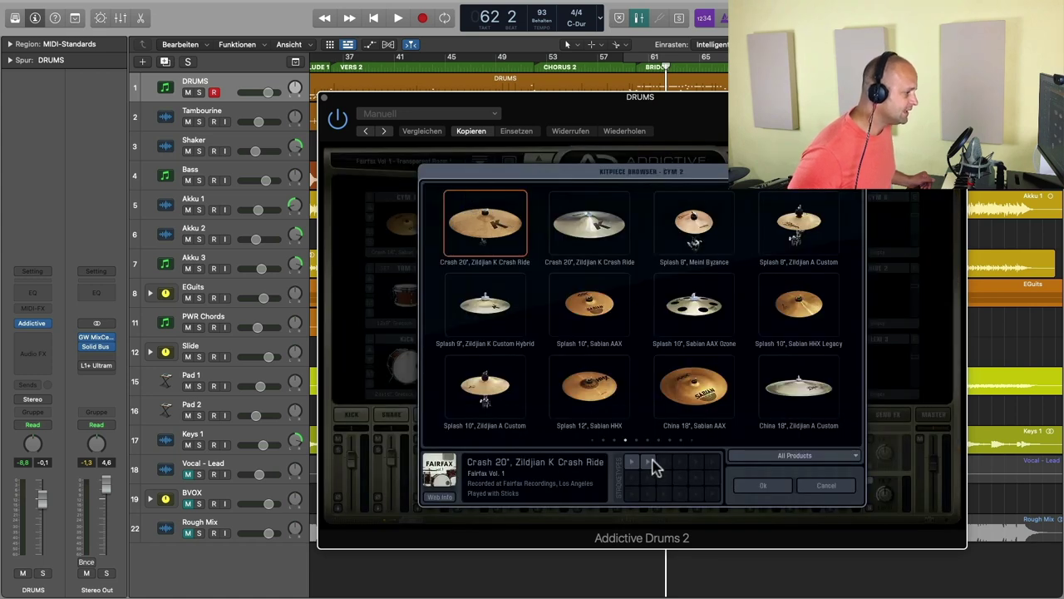
left_click(614, 442)
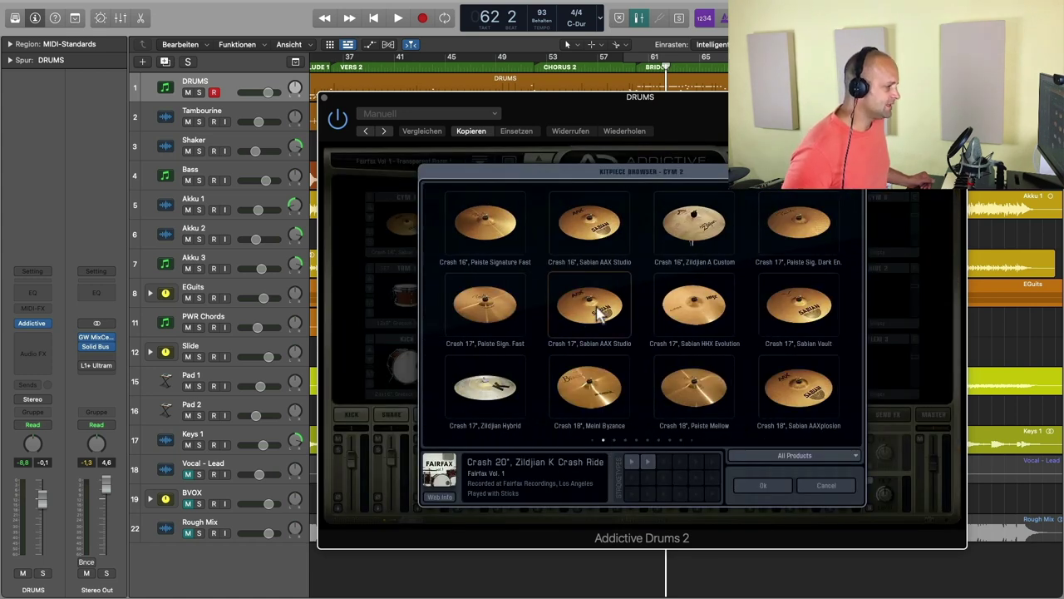
double_click(597, 308)
- Replace the Cym 3 cymbal with the Crash 18", Sabian Artisan Vault
left_click(563, 212)
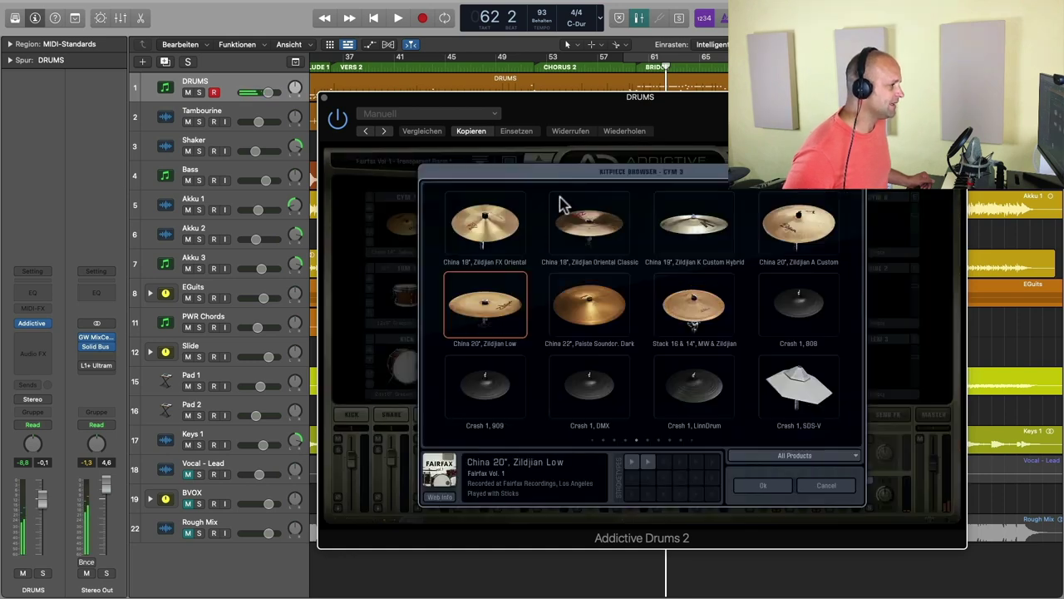
left_click(603, 441)
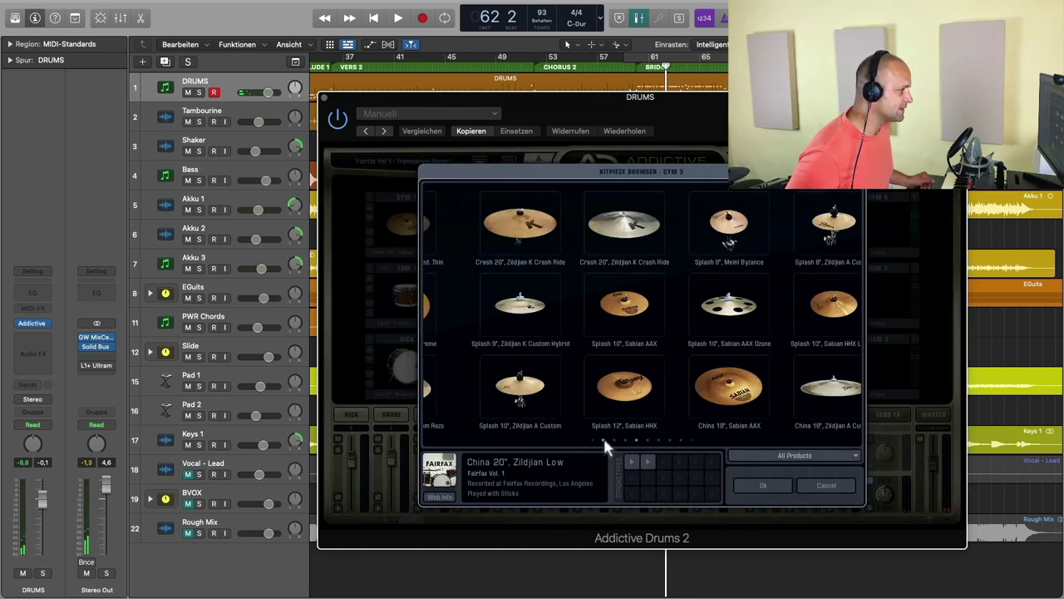
left_click(614, 441)
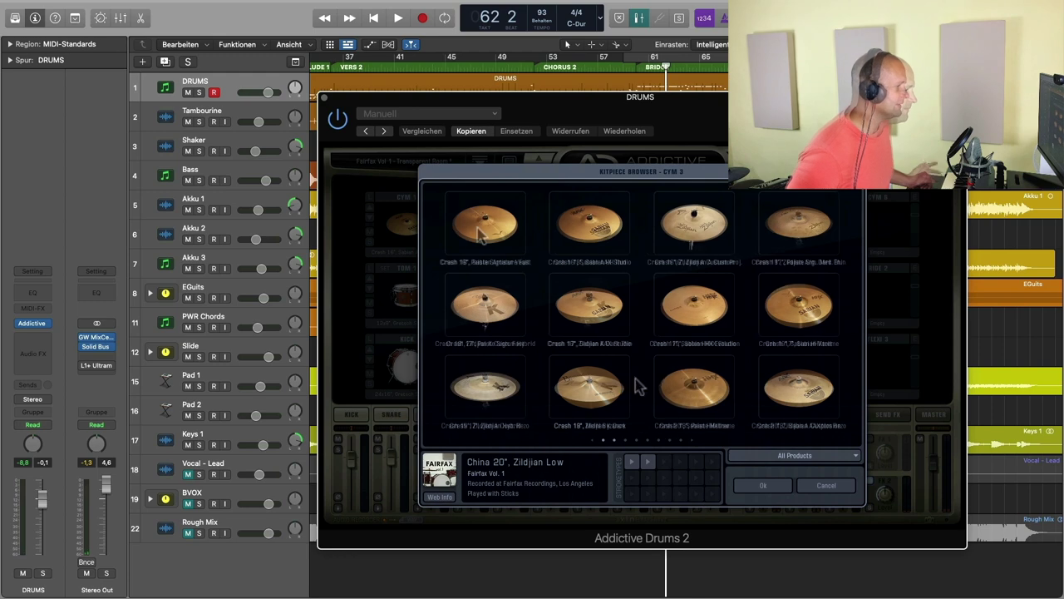
left_click(478, 236)
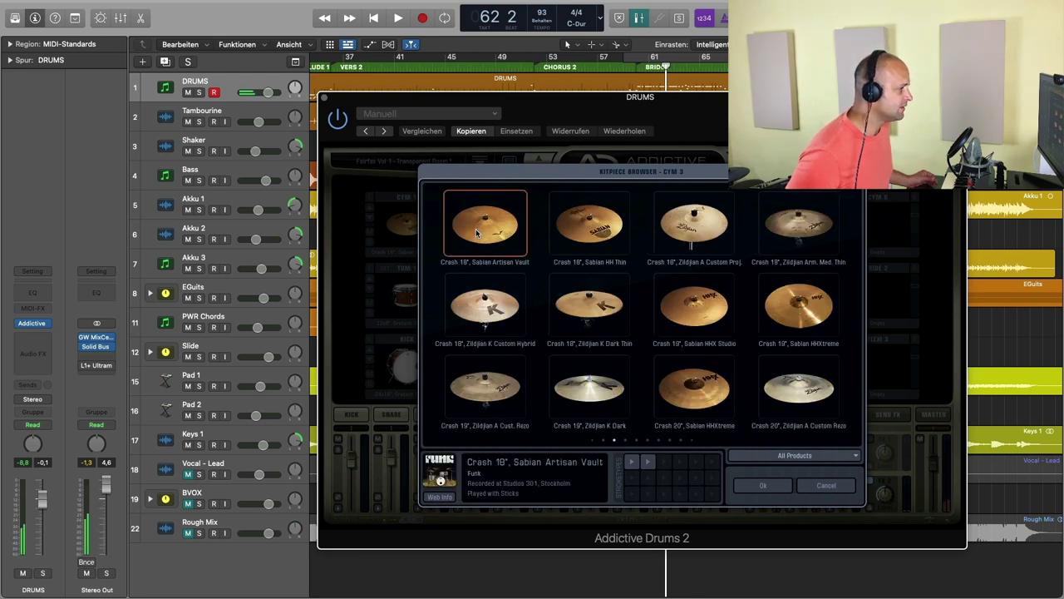
left_click(772, 489)
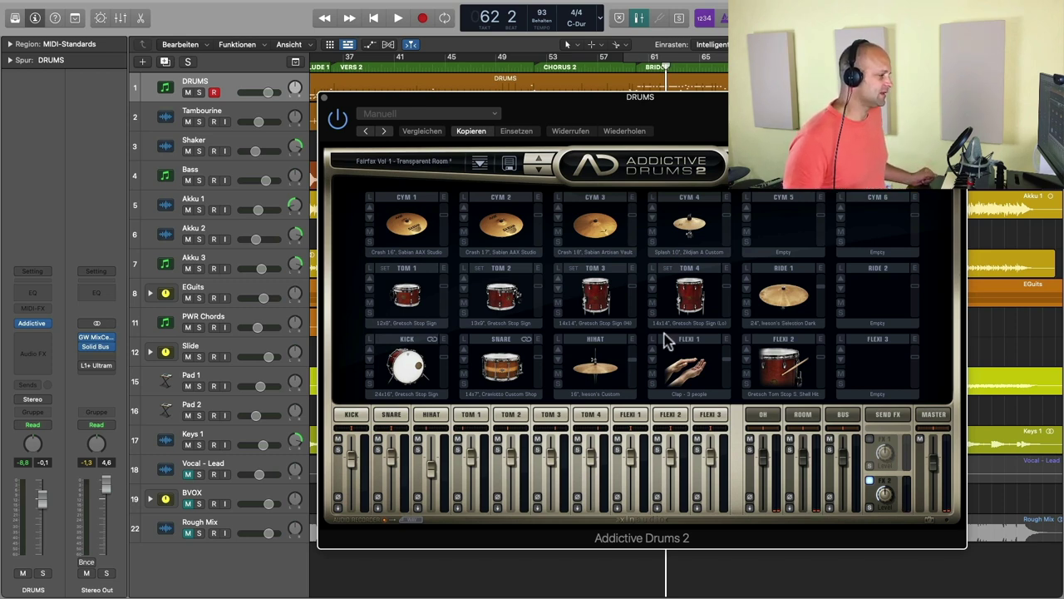
- Try the 14x6.5" Tama Bell Brass and Brazilian Pandeiro as the snare, and go back to the 14x7" Craviotto Custom Shop
left_click(499, 372)
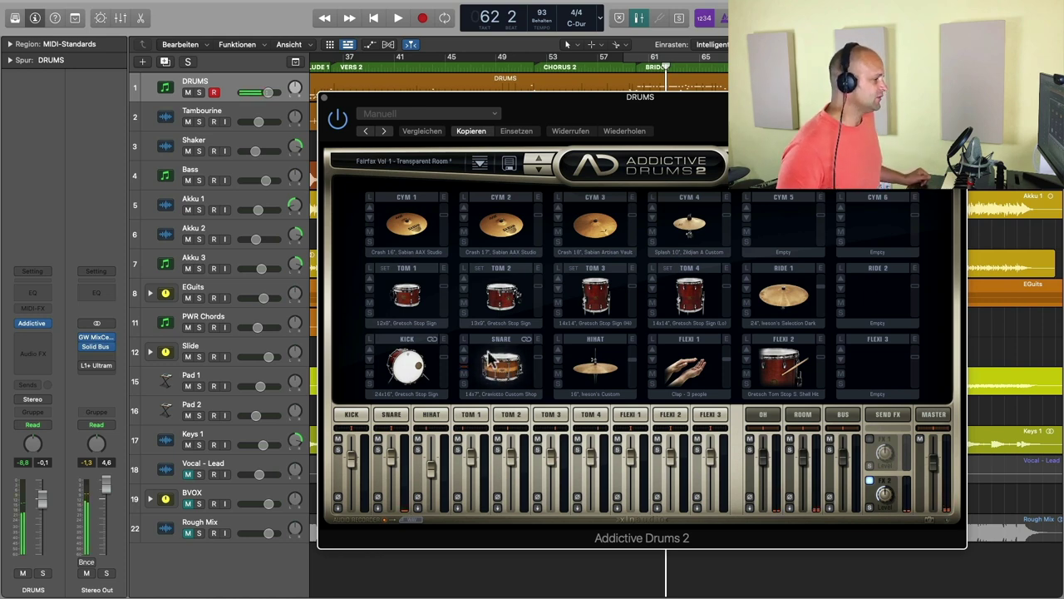
left_click(466, 348)
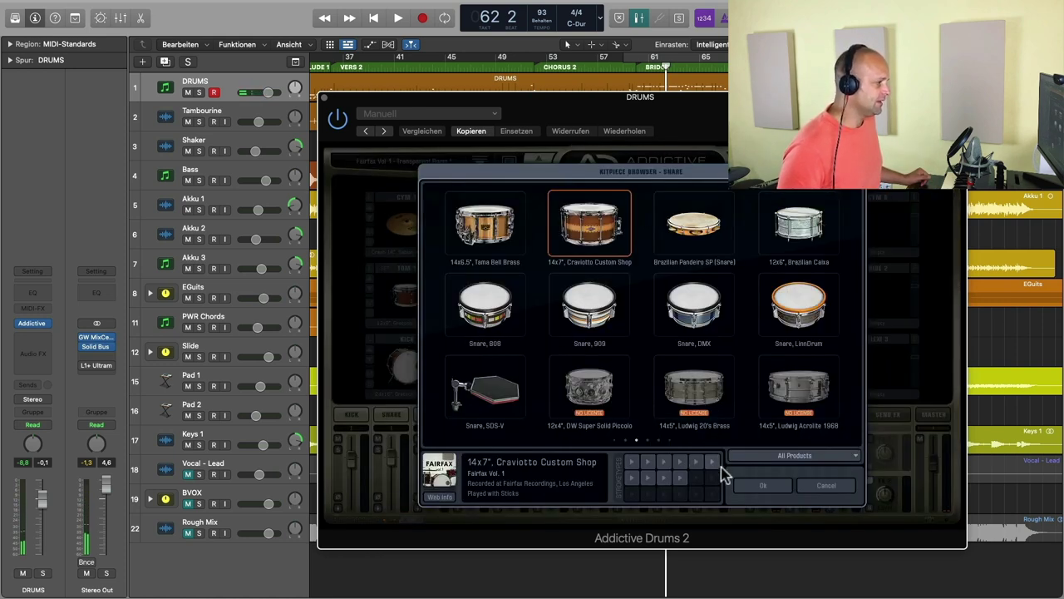
left_click(497, 231)
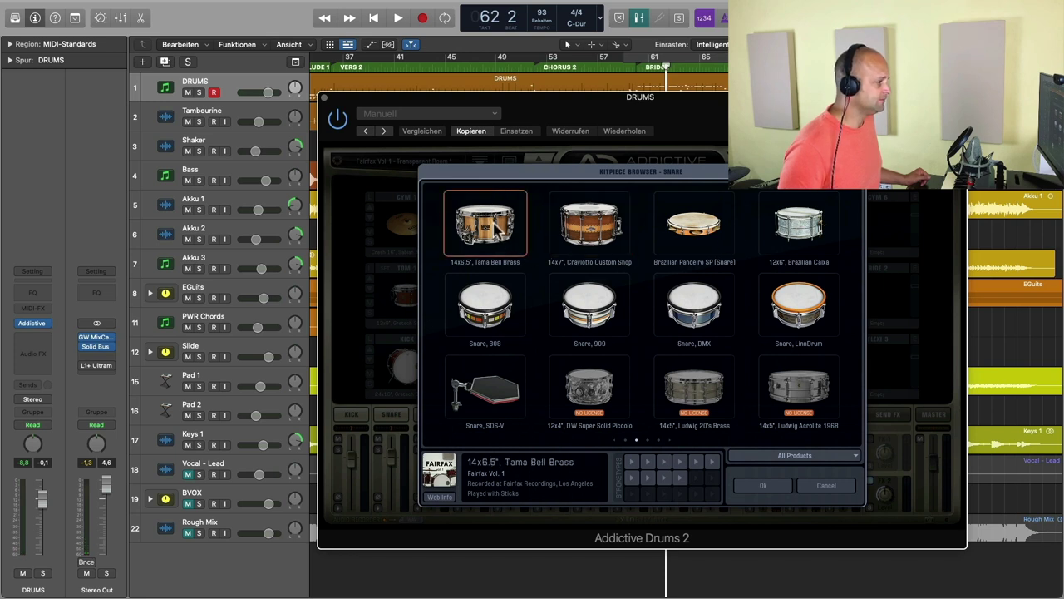
left_click(694, 233)
left_click(617, 228)
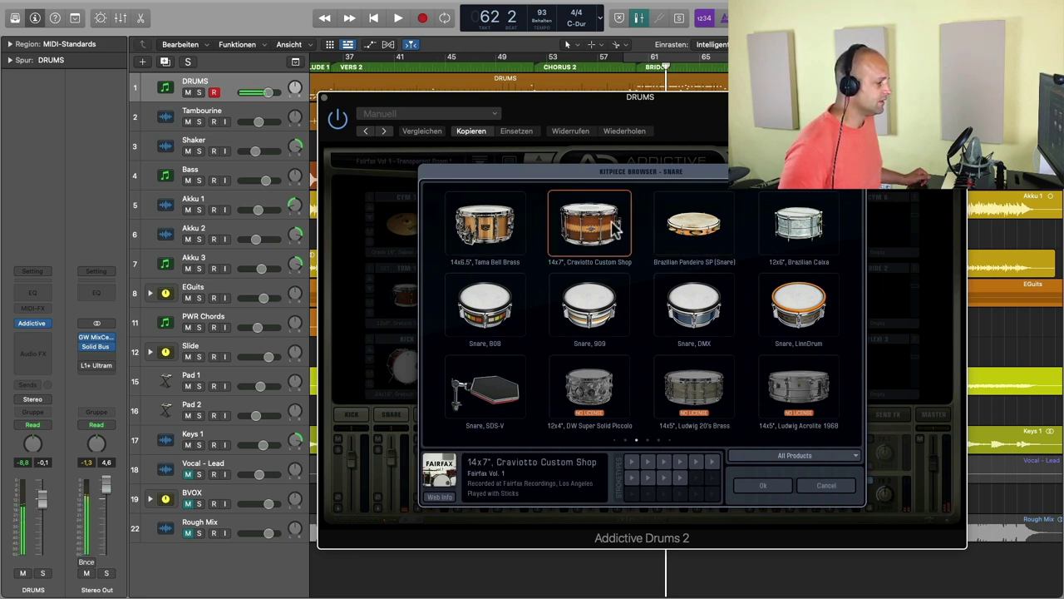
left_click(761, 488)
- Open the snare's edit view, enable its kitpiece controls and try out the main pitch
left_click(539, 276)
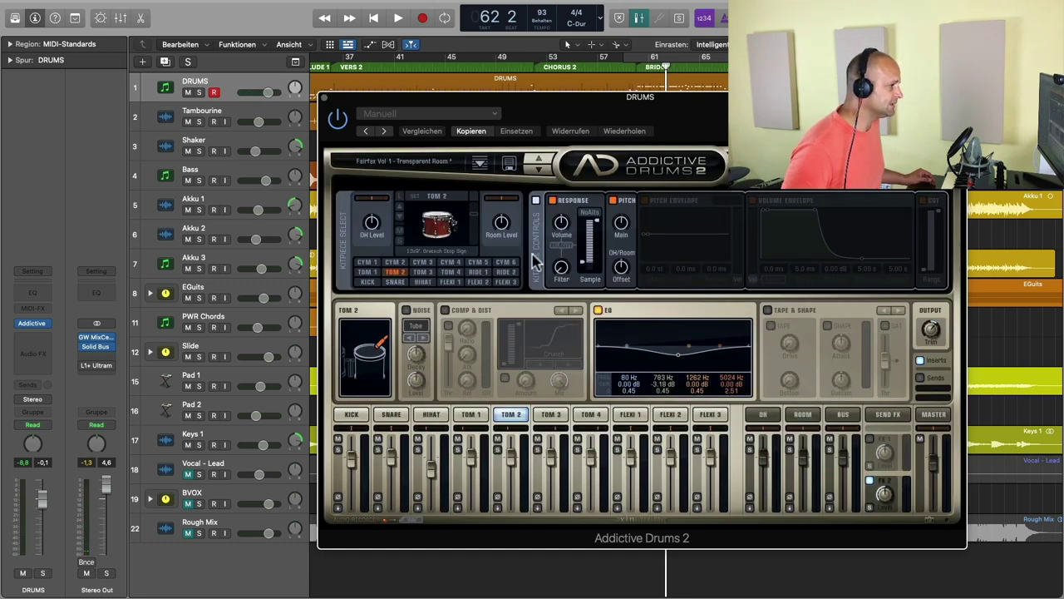
left_click(510, 414)
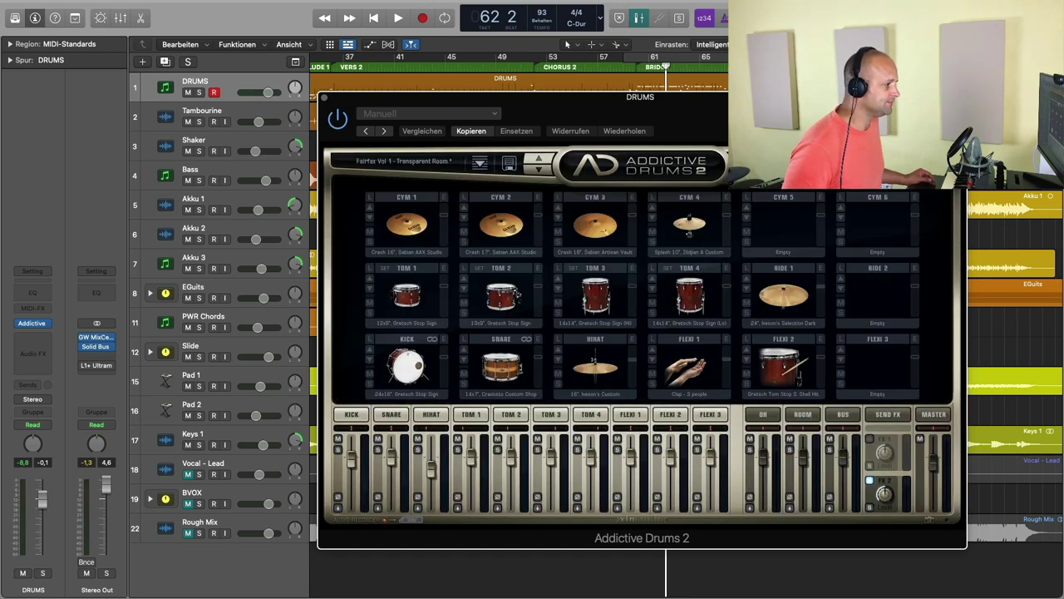
left_click(538, 342)
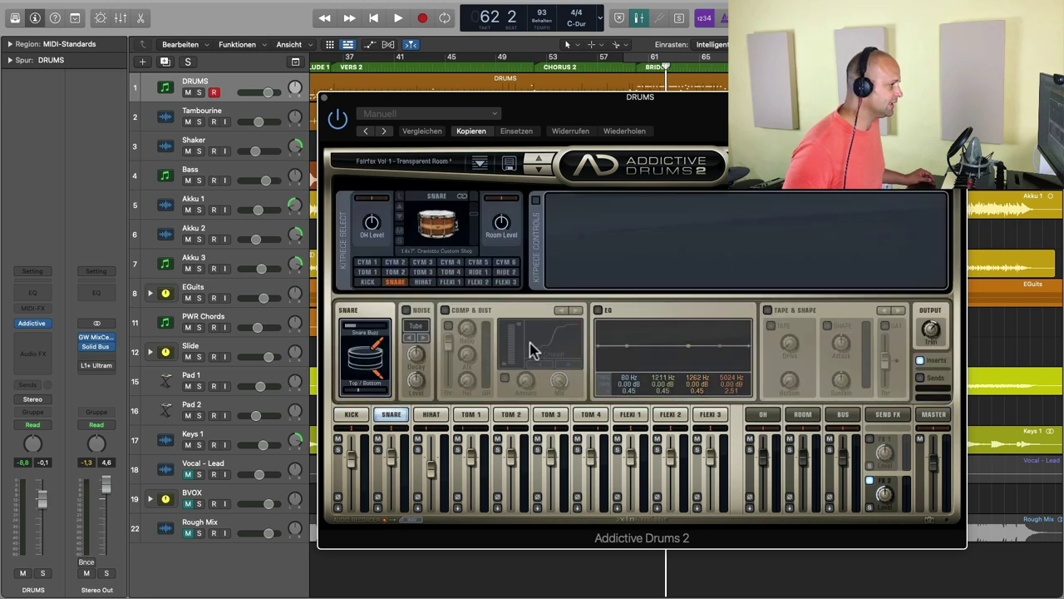
left_click(536, 207)
left_click(620, 231)
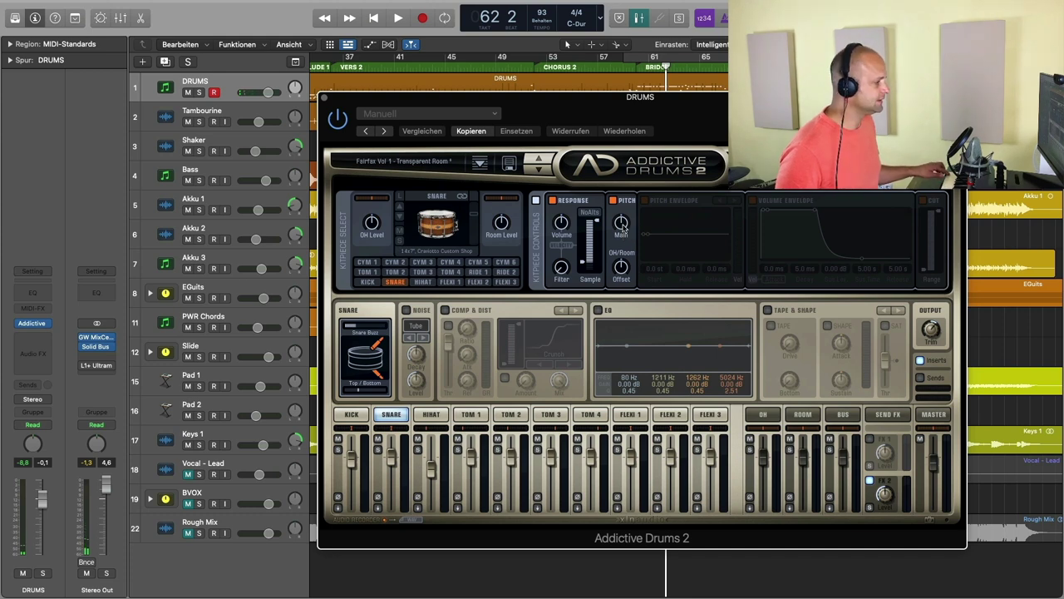
mouse_move(621, 225)
left_mouse_down()
mouse_move(616, 207)
mouse_move(611, 268)
mouse_move(616, 224)
mouse_move(624, 241)
left_mouse_up()
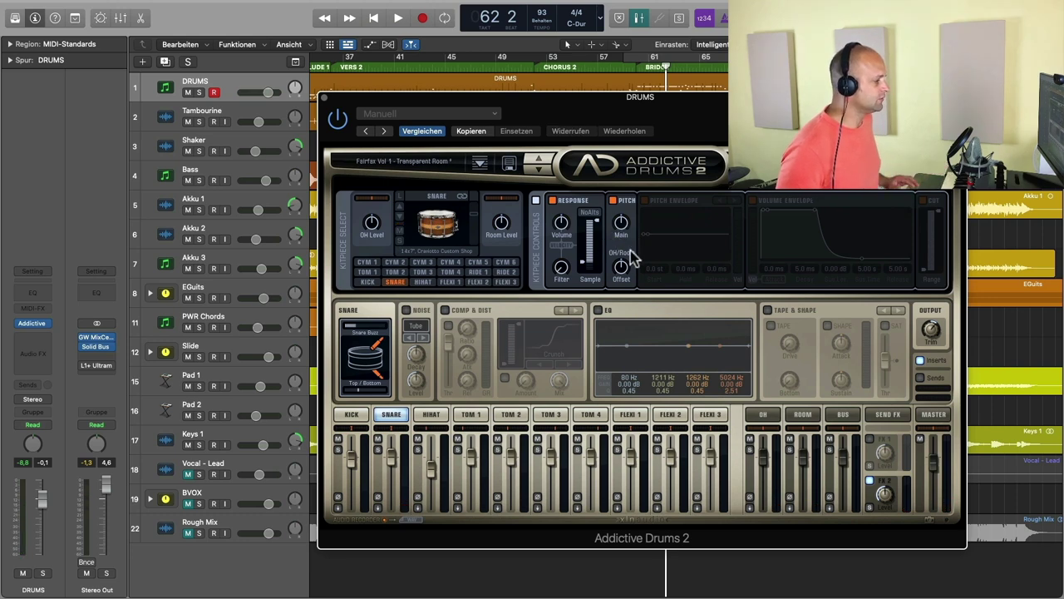
- Try switching the snare's Noise and Comp & Dist sections on and off, and return to the kit overview
left_click(406, 310)
left_click(445, 309)
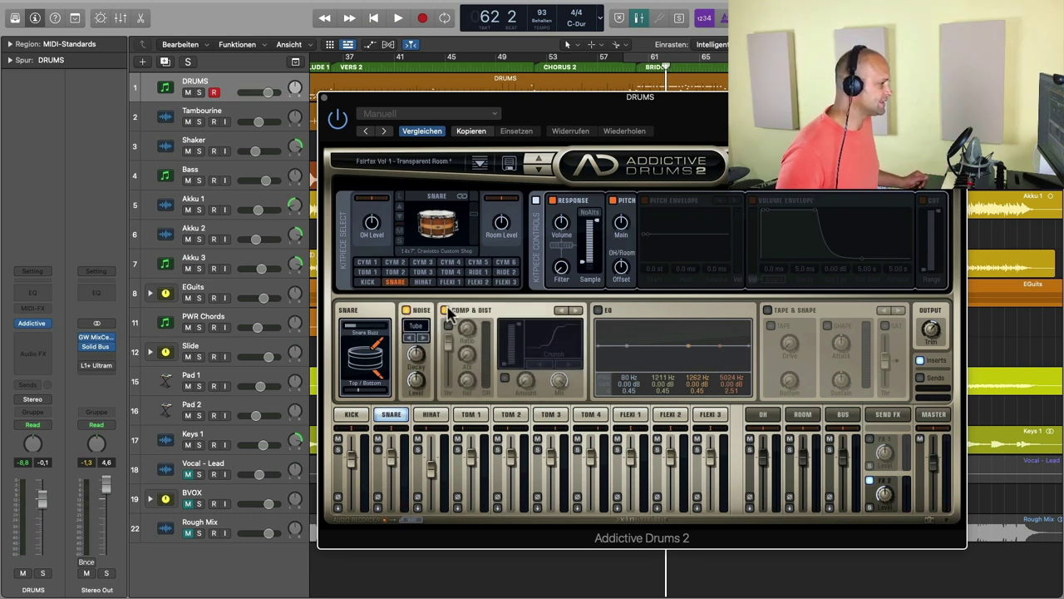
left_click(446, 309)
left_click(406, 309)
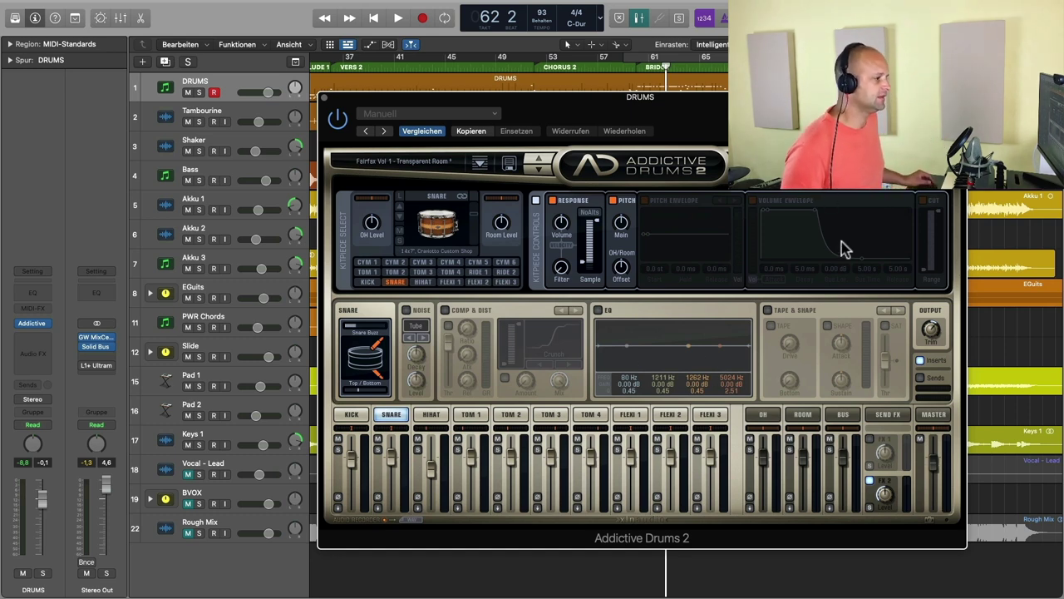
left_click(875, 251)
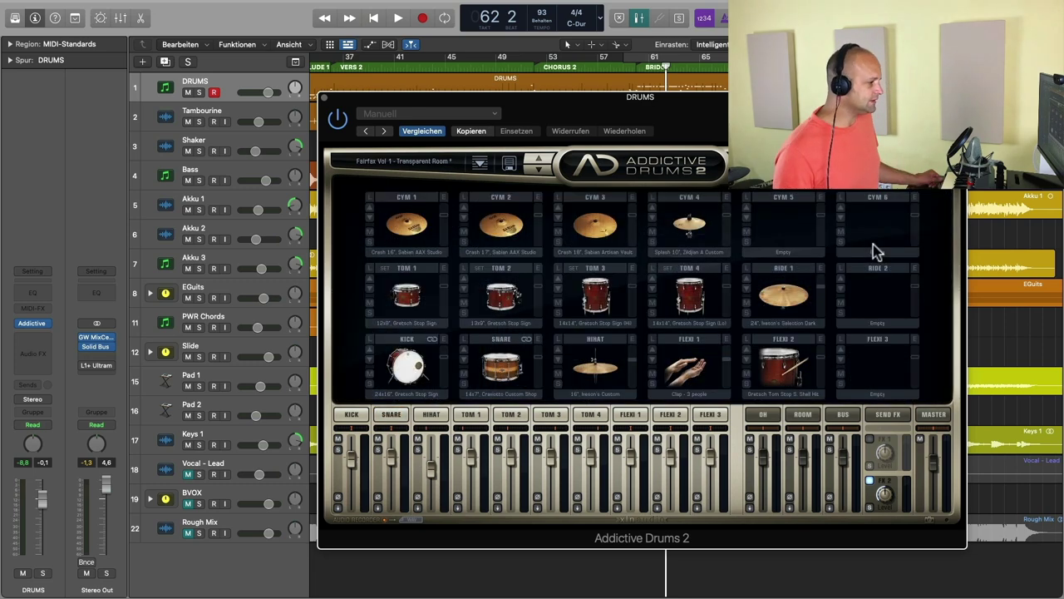
- Solo the DRUMS track and place the playhead at bar 36, just before VERS 2
left_click(520, 376)
left_click_drag(713, 131, 693, 155)
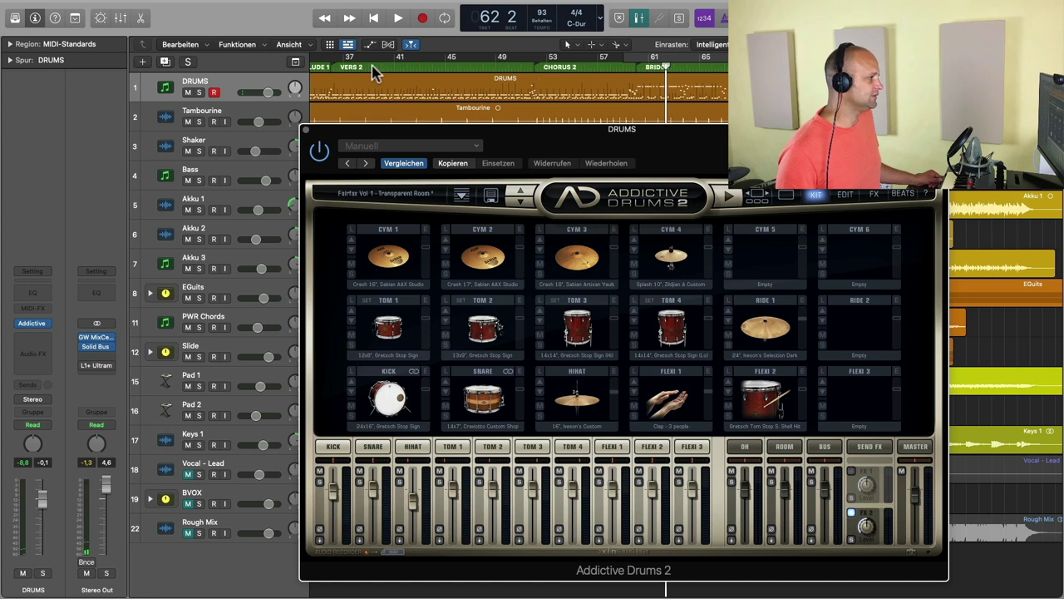
left_click(200, 92)
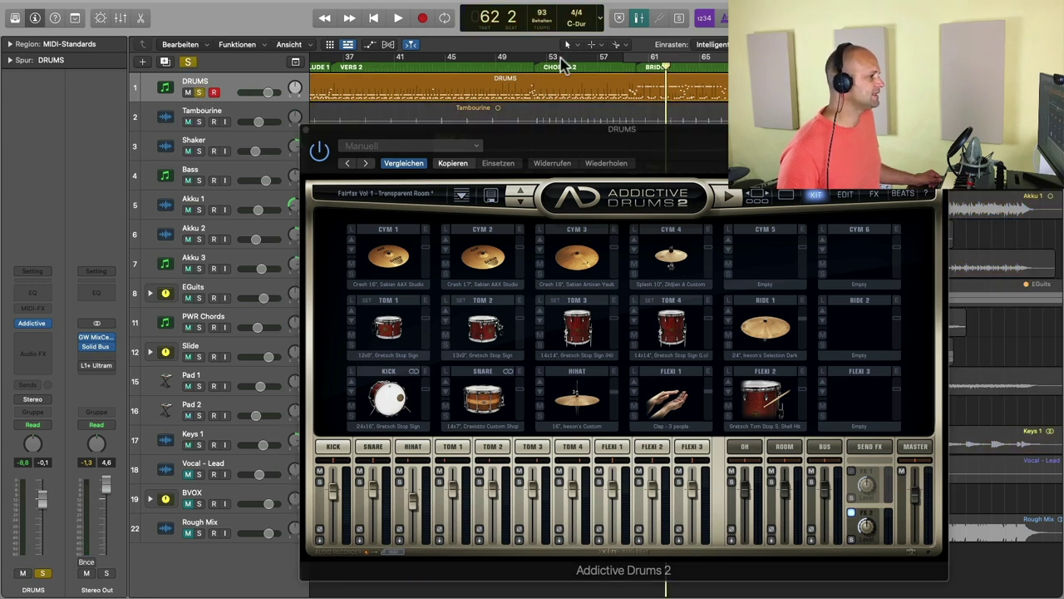
left_click(330, 67)
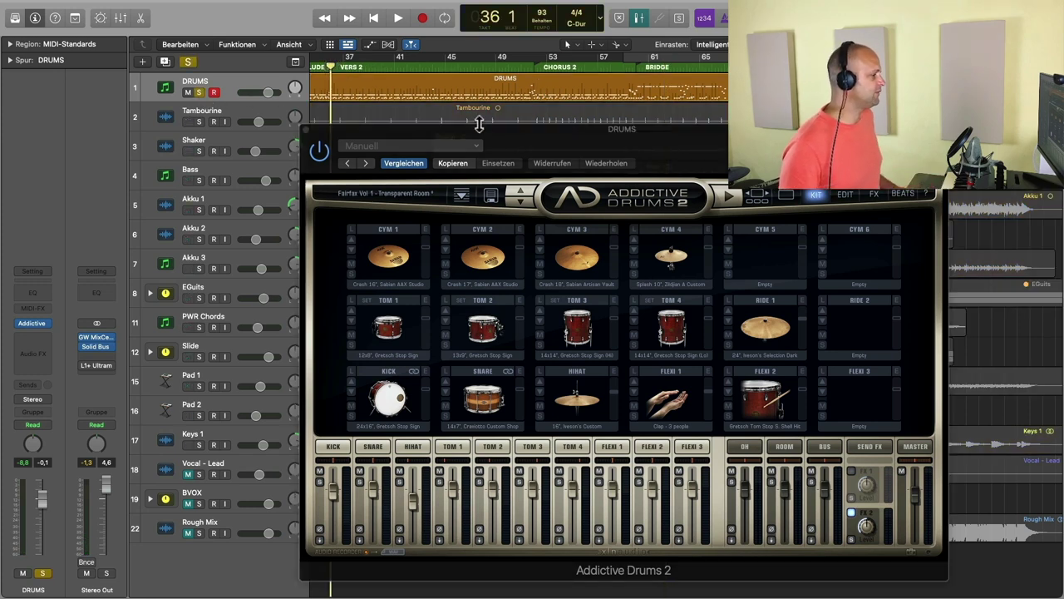
- Open the send effects view and play back the soloed drums to hear the current reverb on them
left_click(873, 194)
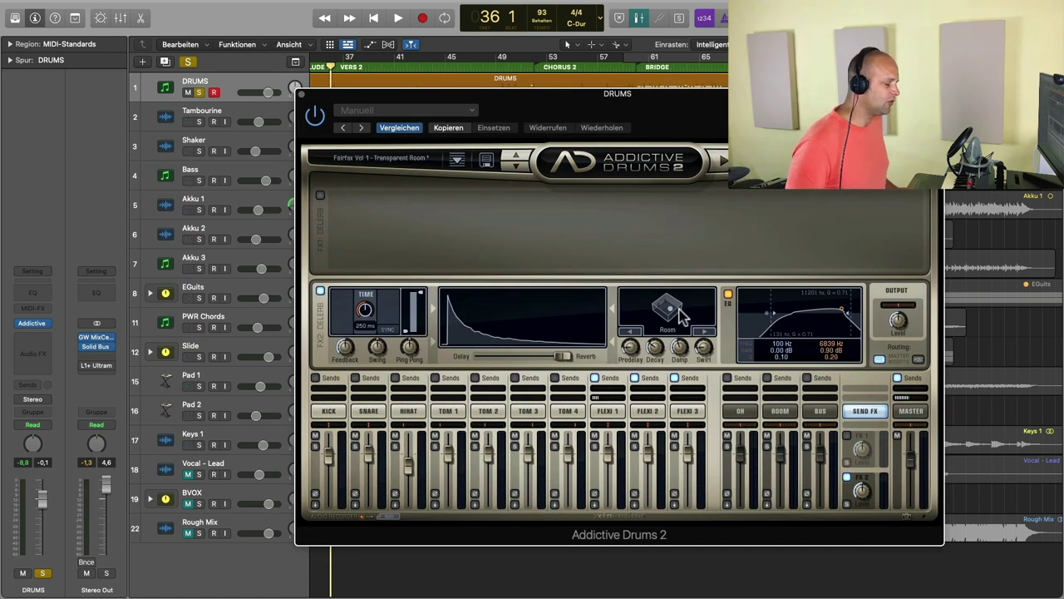
key("space")
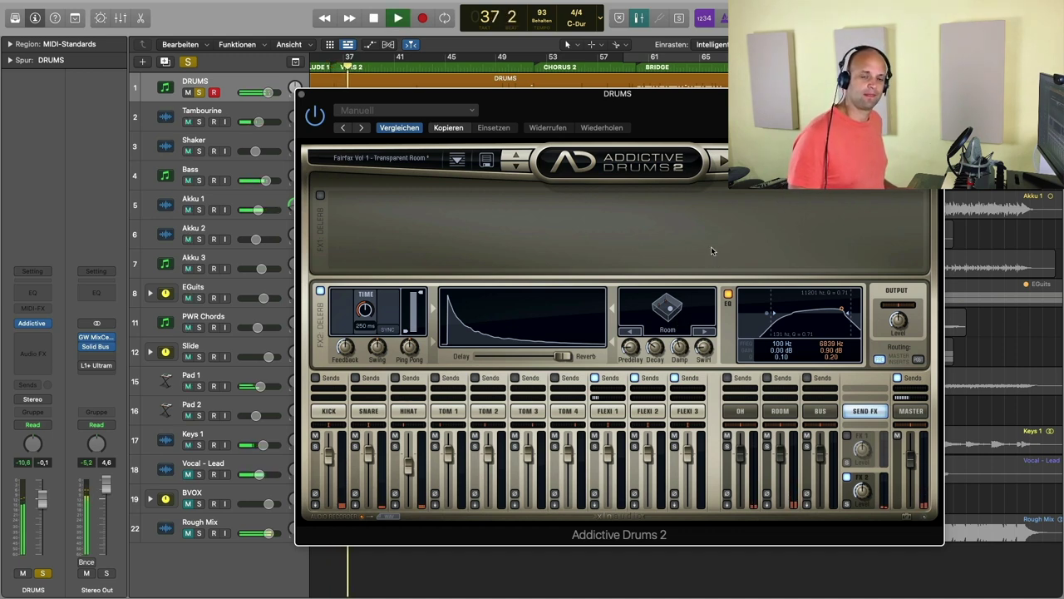
key("space")
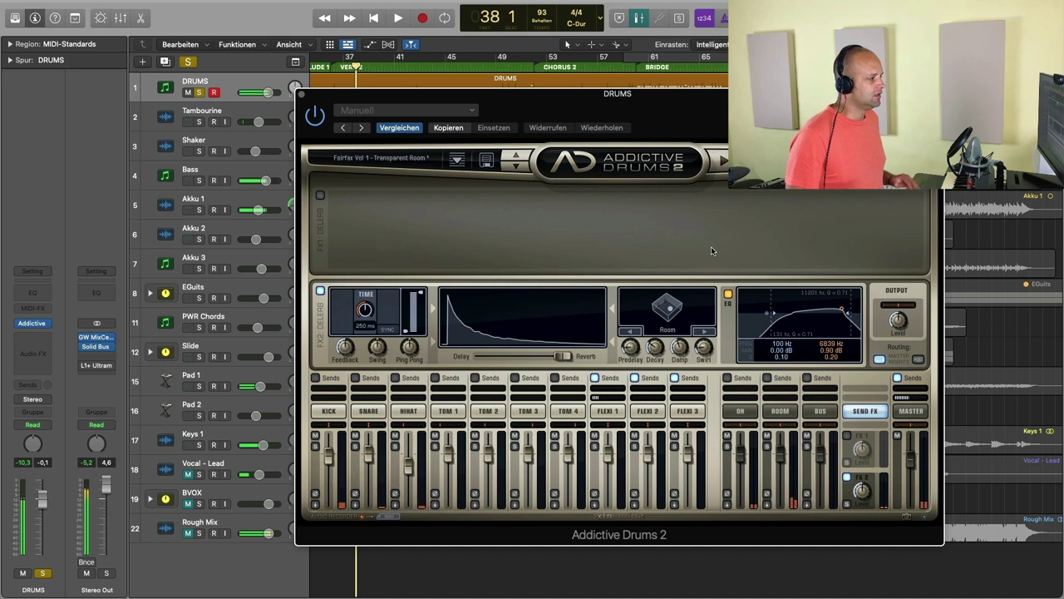
- Enable the FX 1 delay/reverb with the Plate reverb type and raise the snare's send to it
left_click(321, 197)
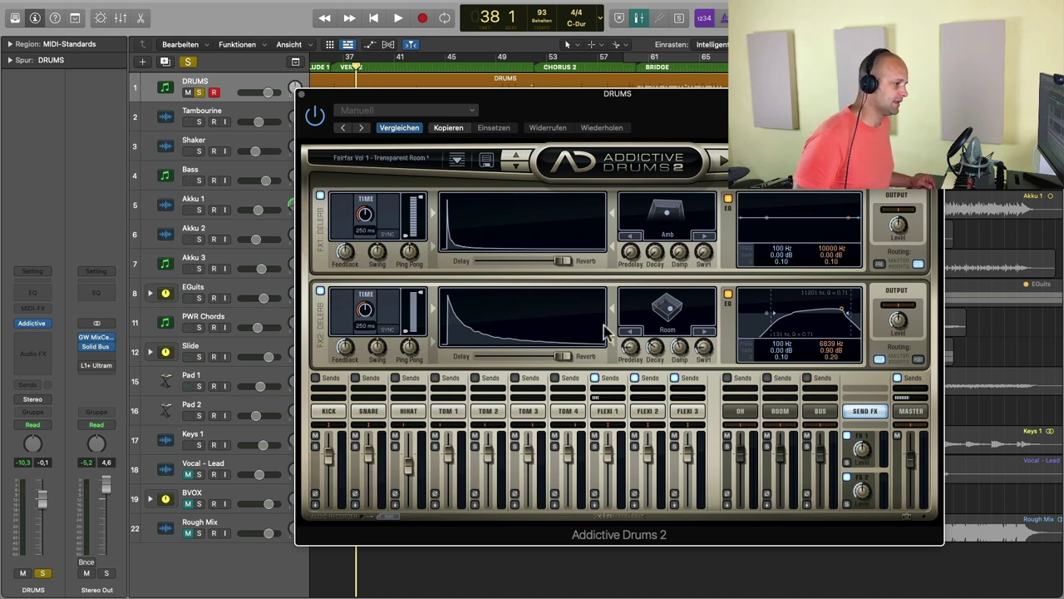
left_click(704, 236)
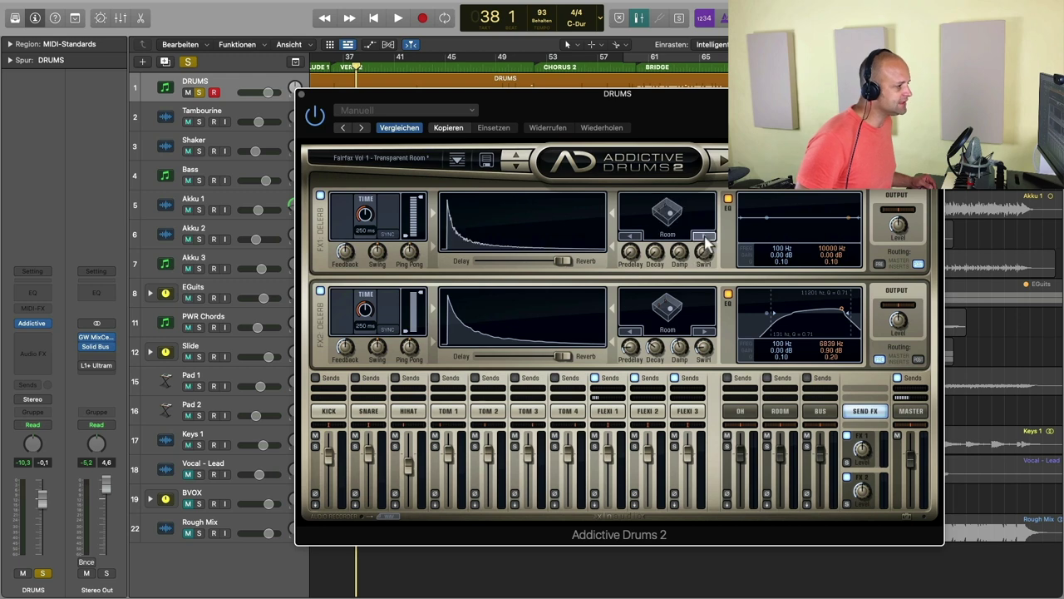
left_click(704, 236)
left_click(704, 236)
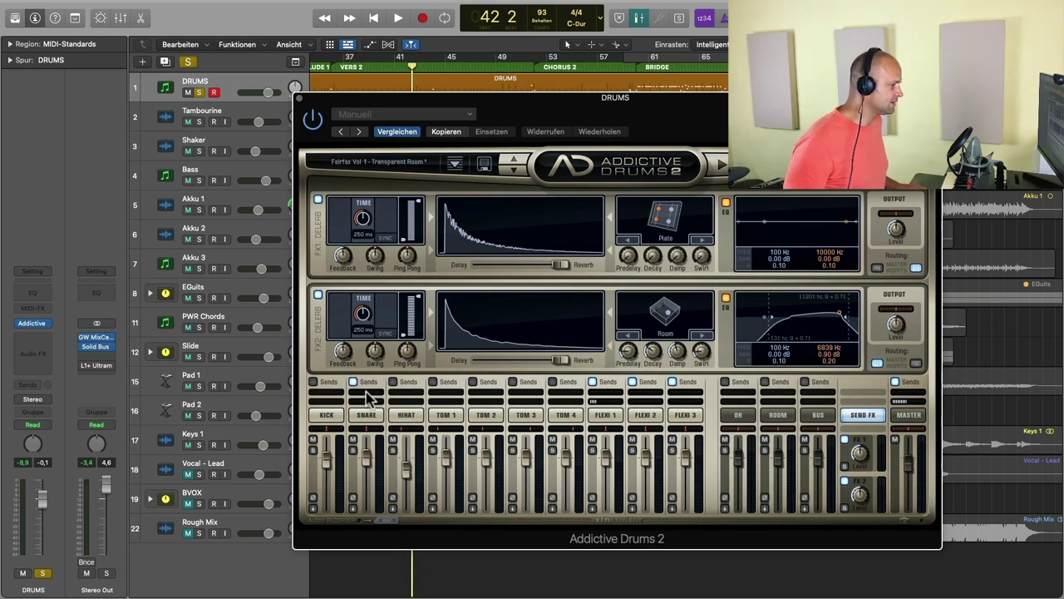
left_click(367, 395)
left_click_drag(366, 394, 369, 394)
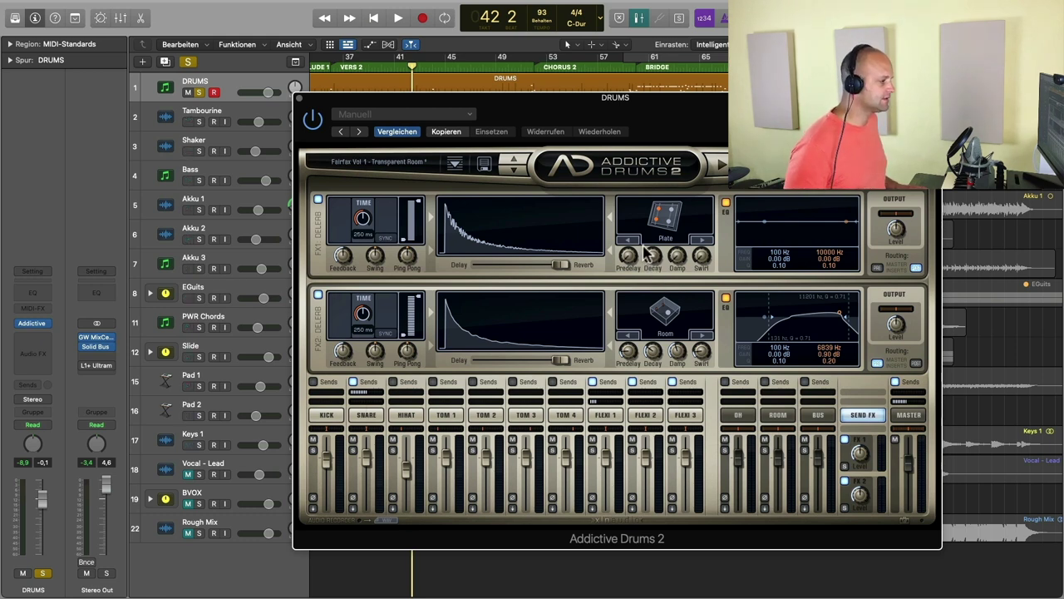
- Play back the drums and adjust the decay and predelay of the FX 1 plate reverb
key("space")
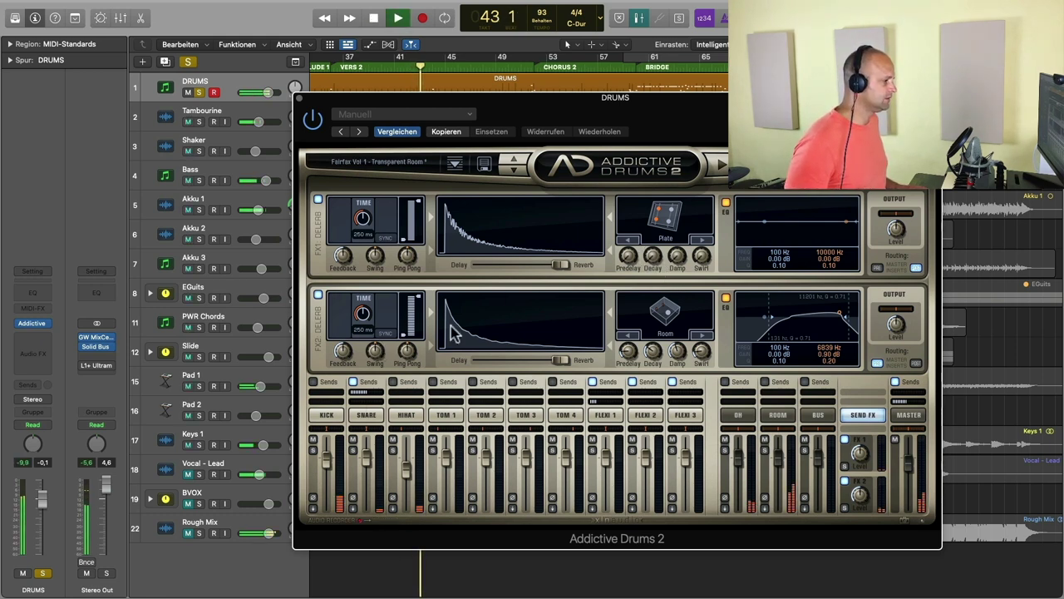
left_click_drag(654, 258, 630, 265)
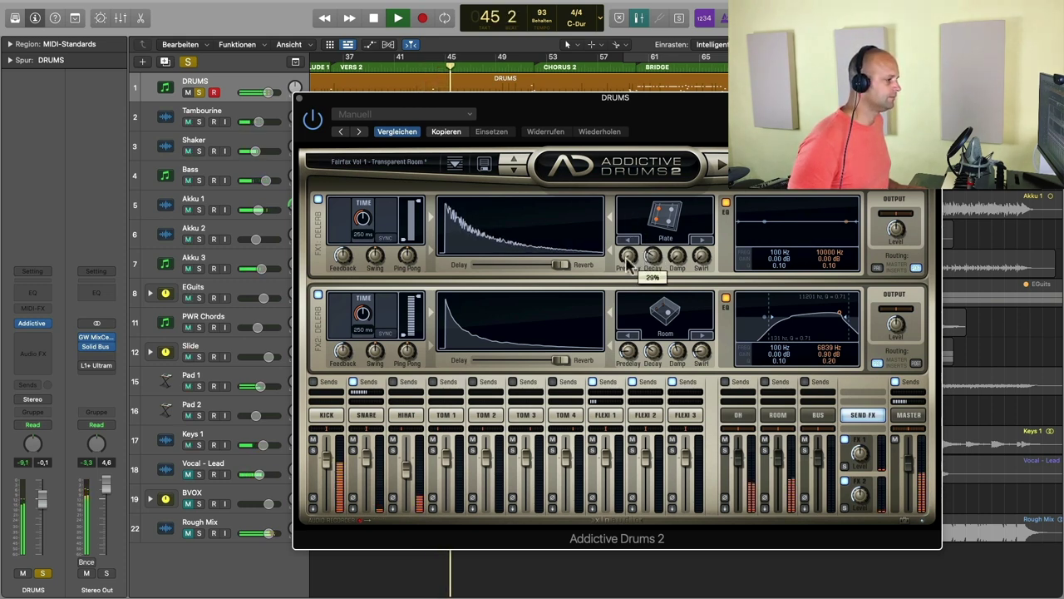
left_click(629, 258)
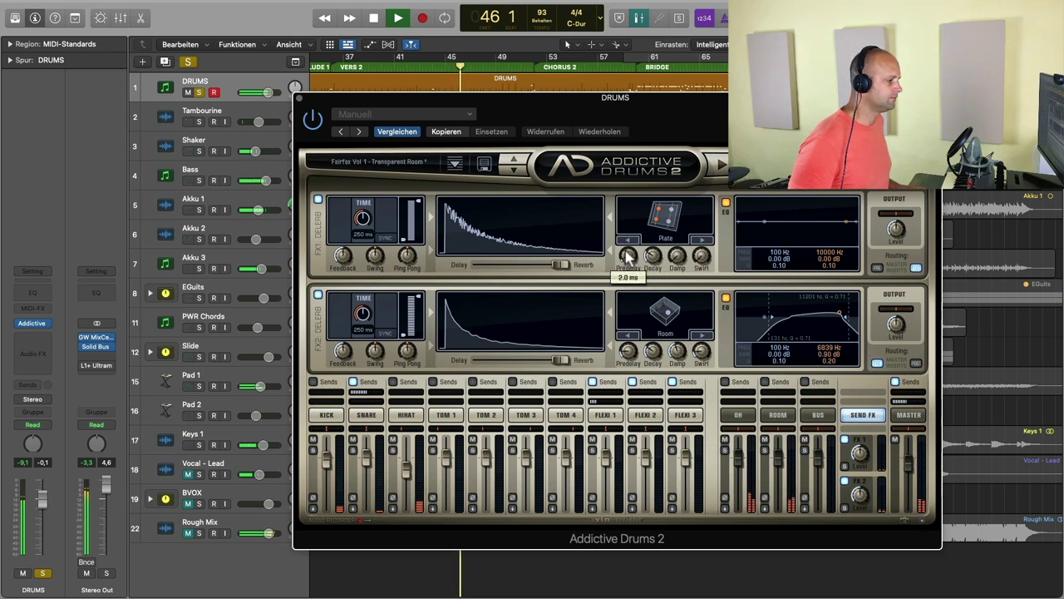
left_click_drag(629, 257, 653, 259)
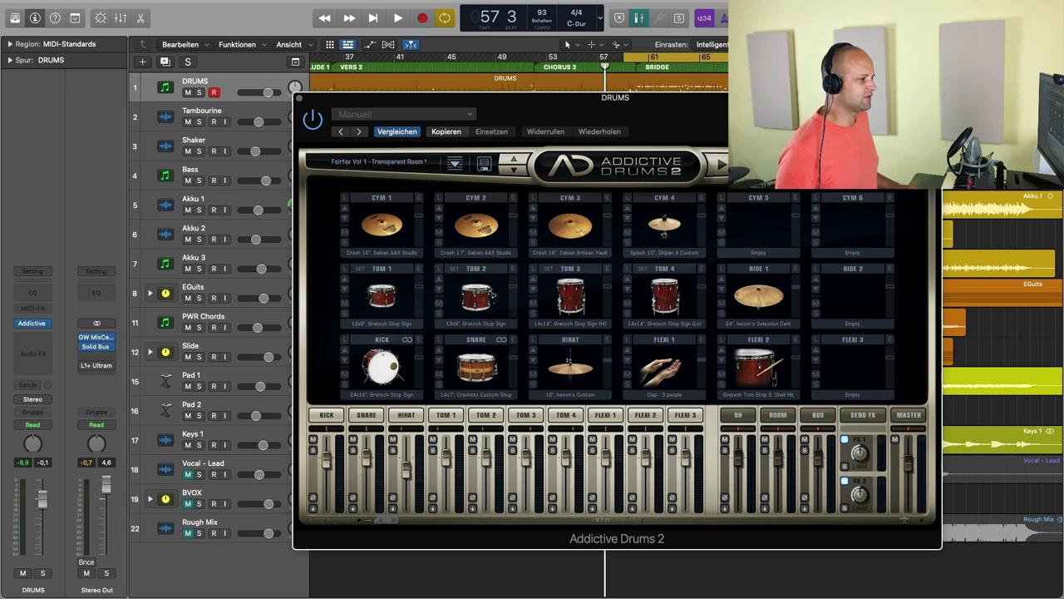
- Close the drum instrument after opening the snare's edit view, and insert a stereo Compressor in Vintage FET mode on the DRUMS track
left_click(366, 414)
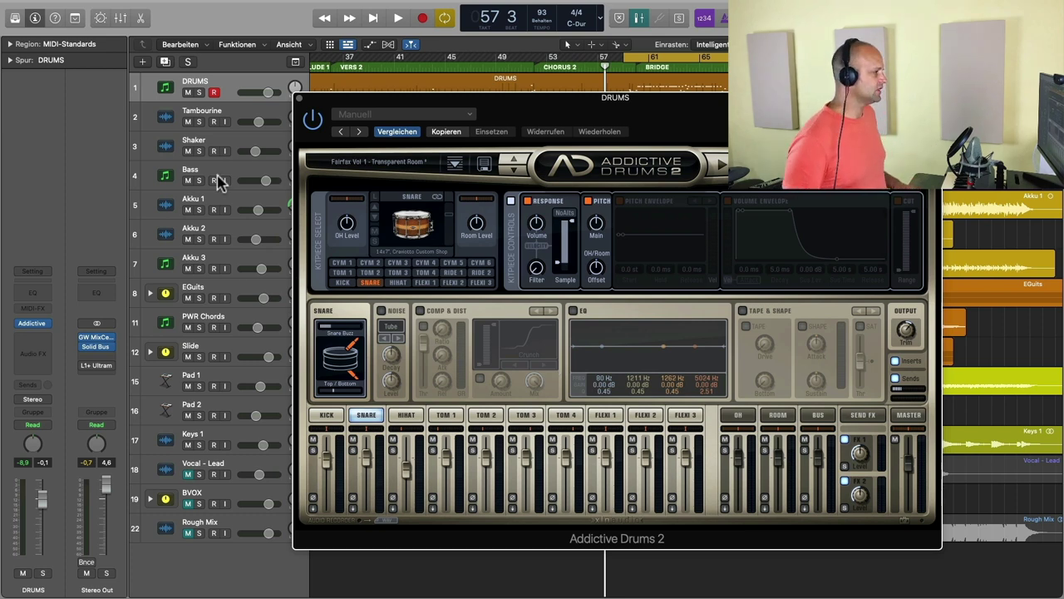
left_click(299, 99)
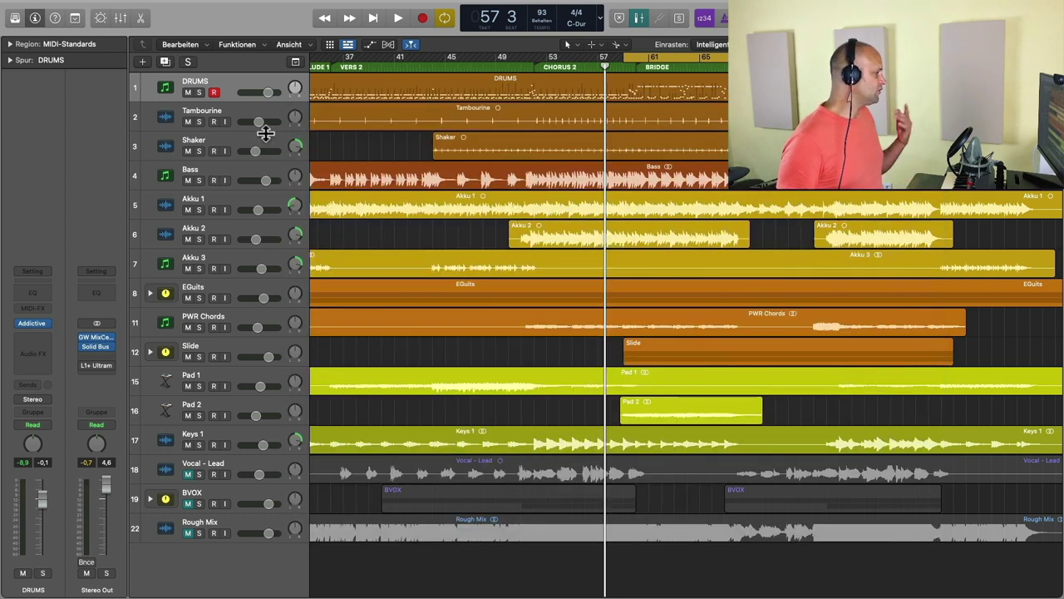
left_click(45, 340)
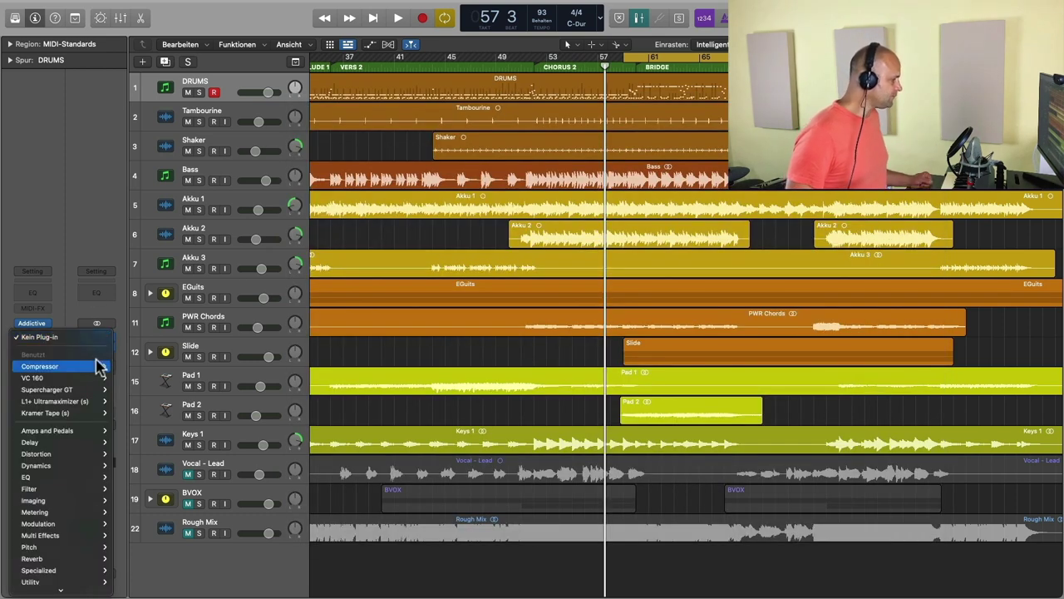
mouse_move(105, 367)
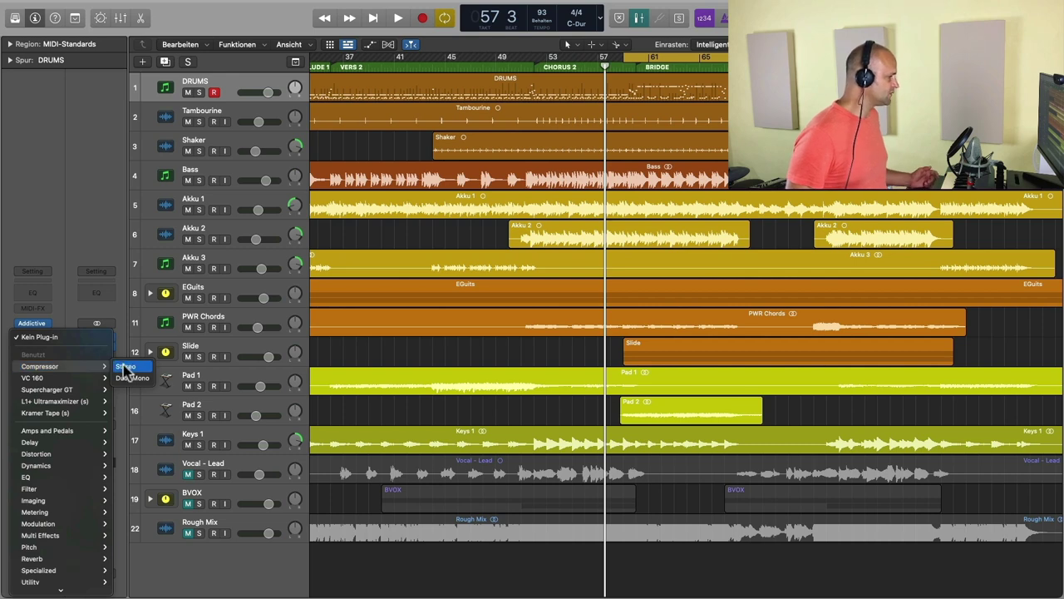
left_click(125, 367)
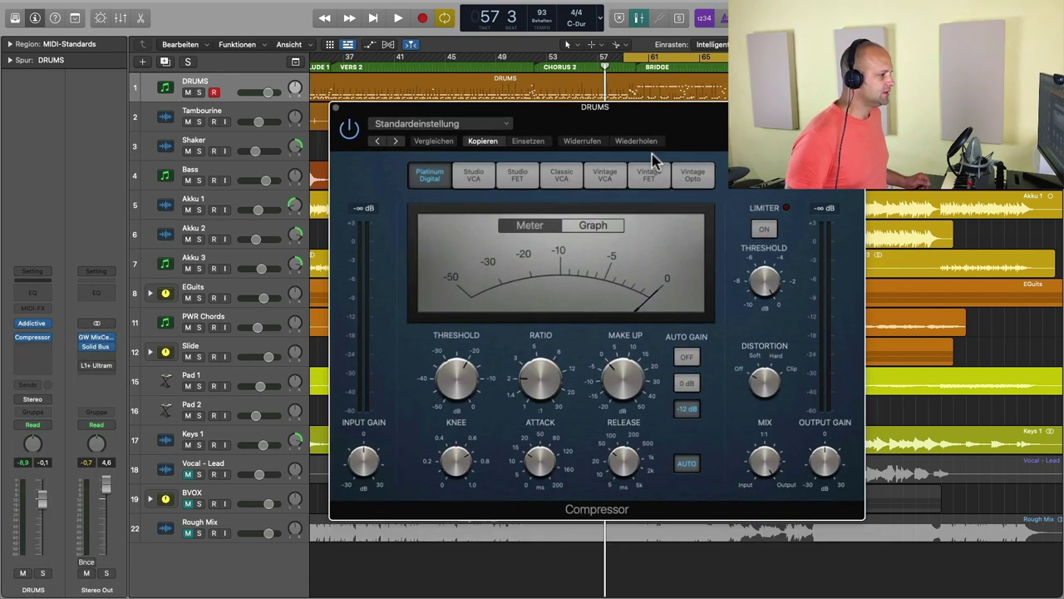
left_click(653, 173)
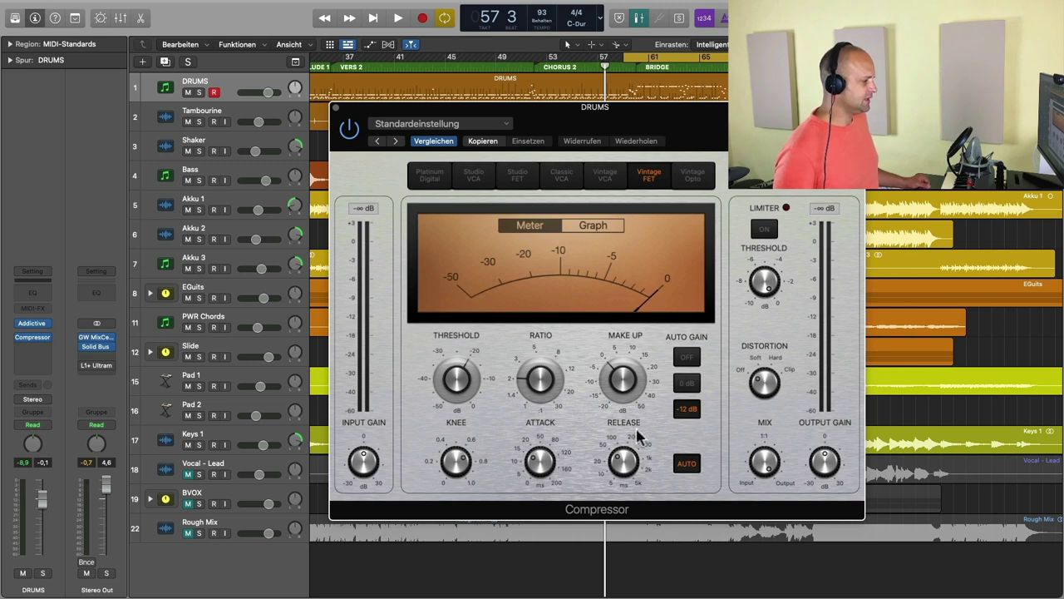
- Set the compressor's ratio to 1.4:1 and switch Auto Gain off
mouse_move(558, 405)
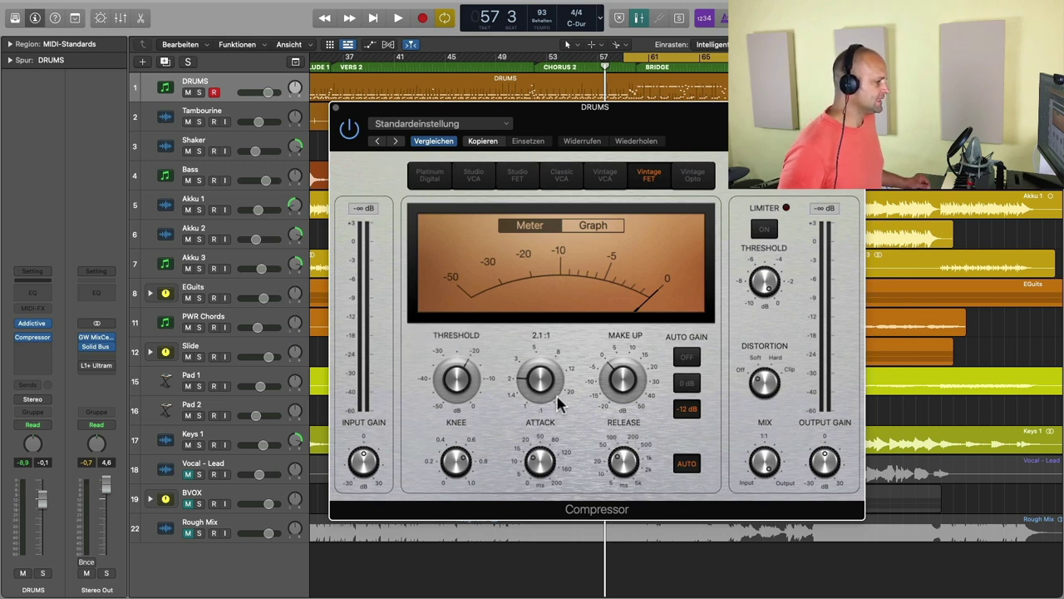
left_click_drag(538, 384, 538, 400)
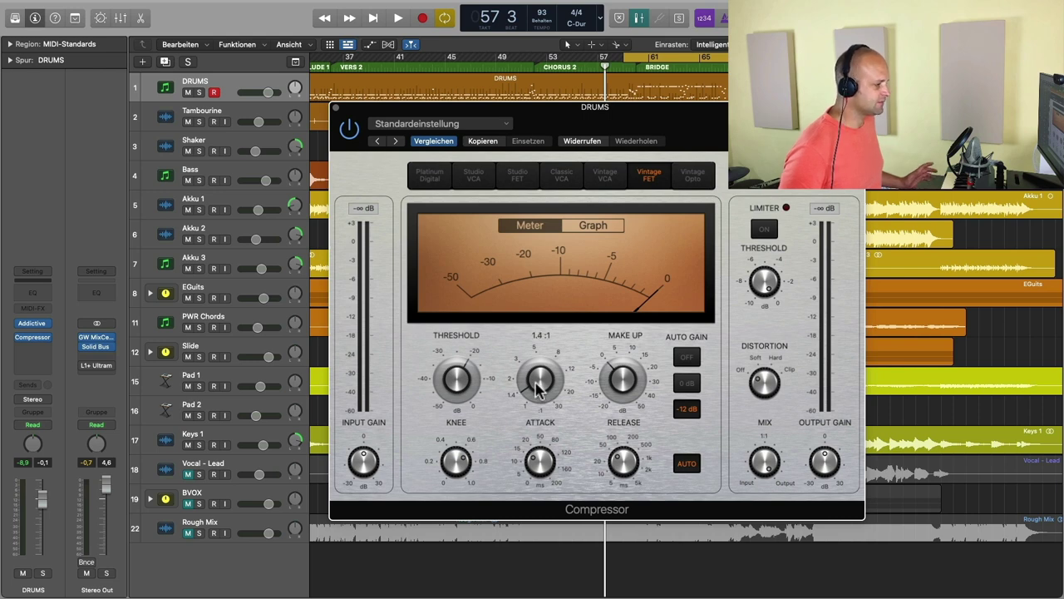
mouse_move(604, 388)
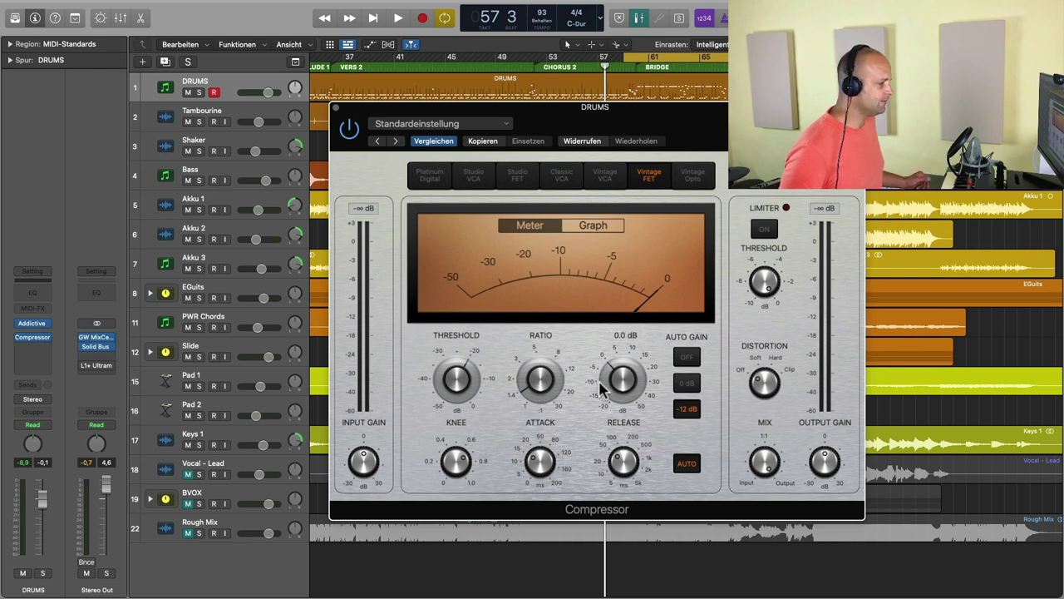
left_click(687, 358)
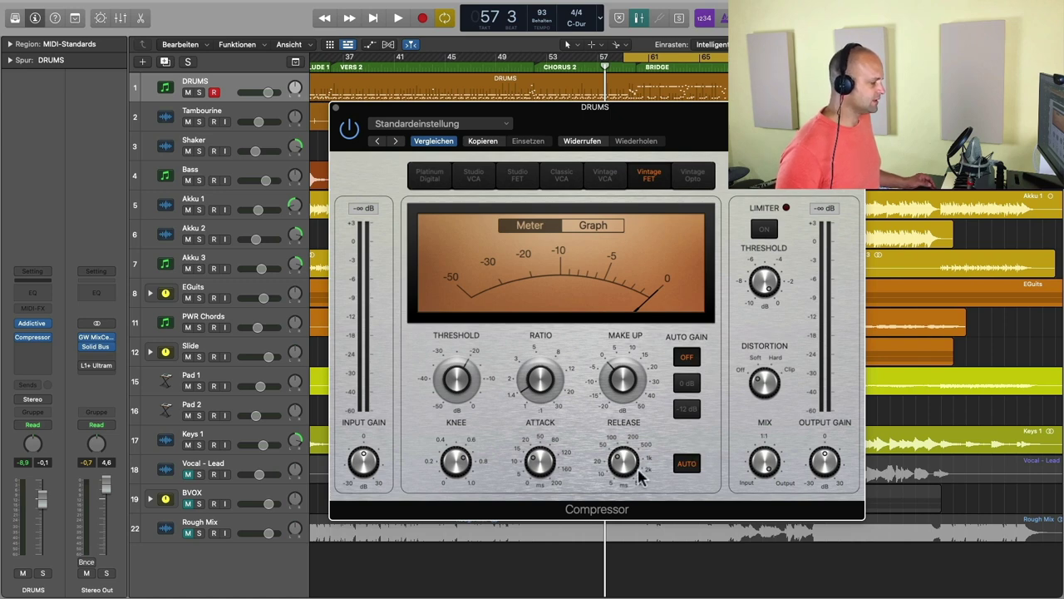
mouse_move(565, 462)
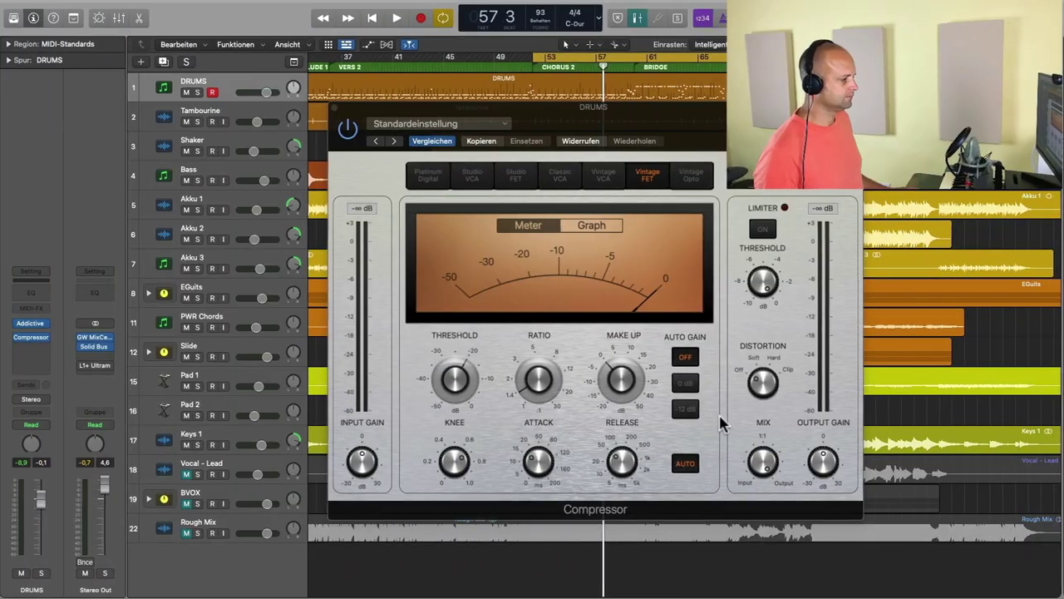
- Play the song, set the compressor's attack to 12 ms and lower its threshold while checking the graph and meter displays
key("space")
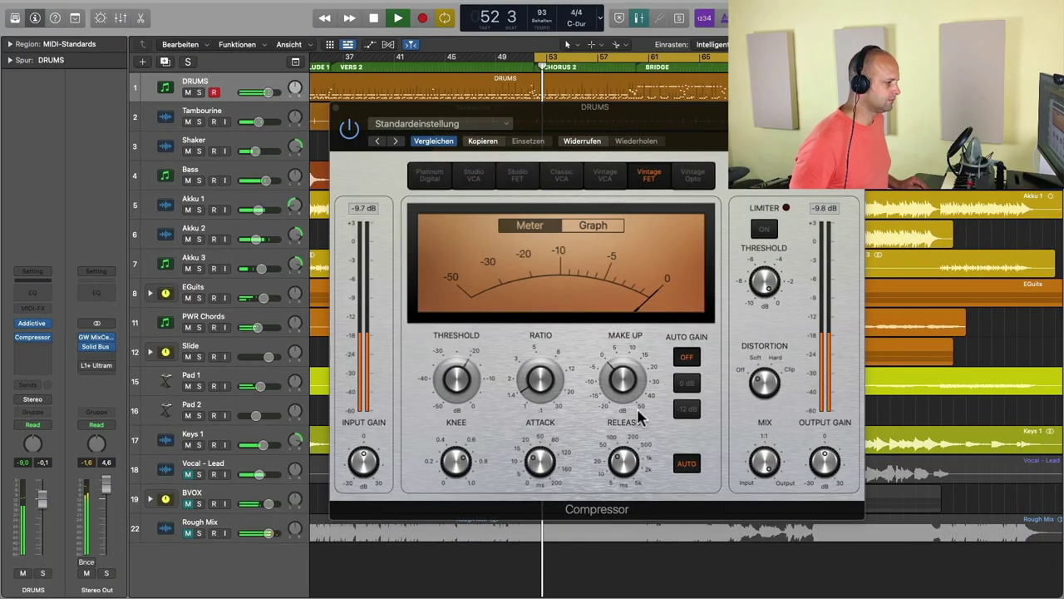
left_click_drag(540, 460, 539, 470)
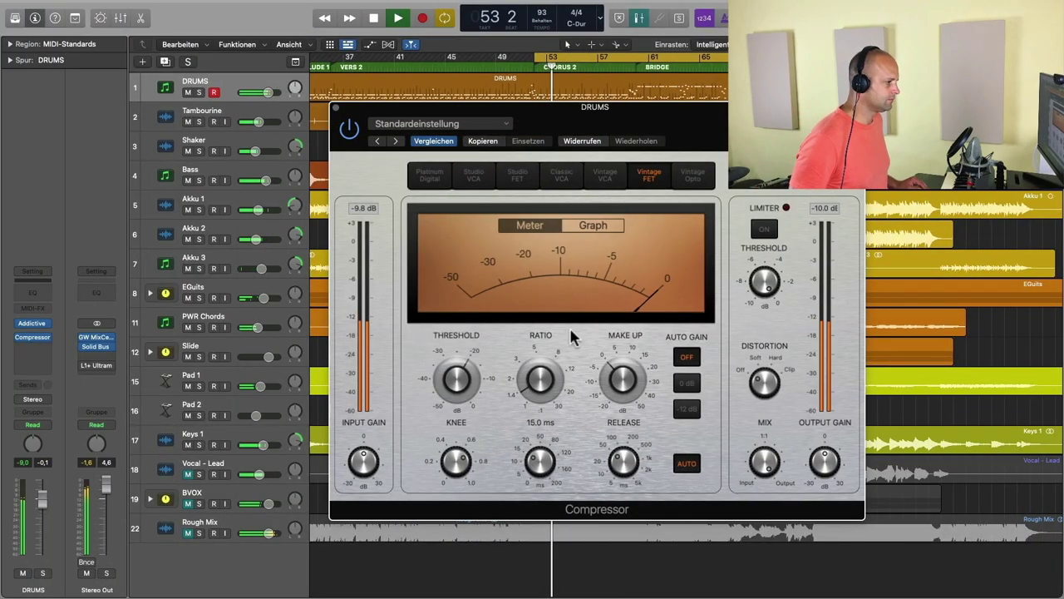
left_click(600, 229)
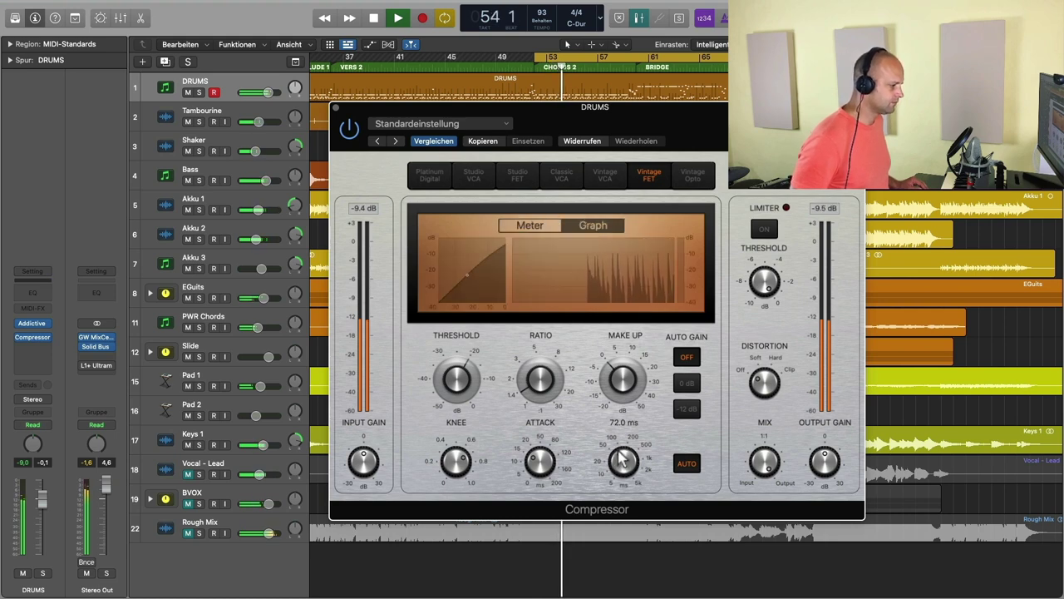
left_click_drag(540, 459, 537, 472)
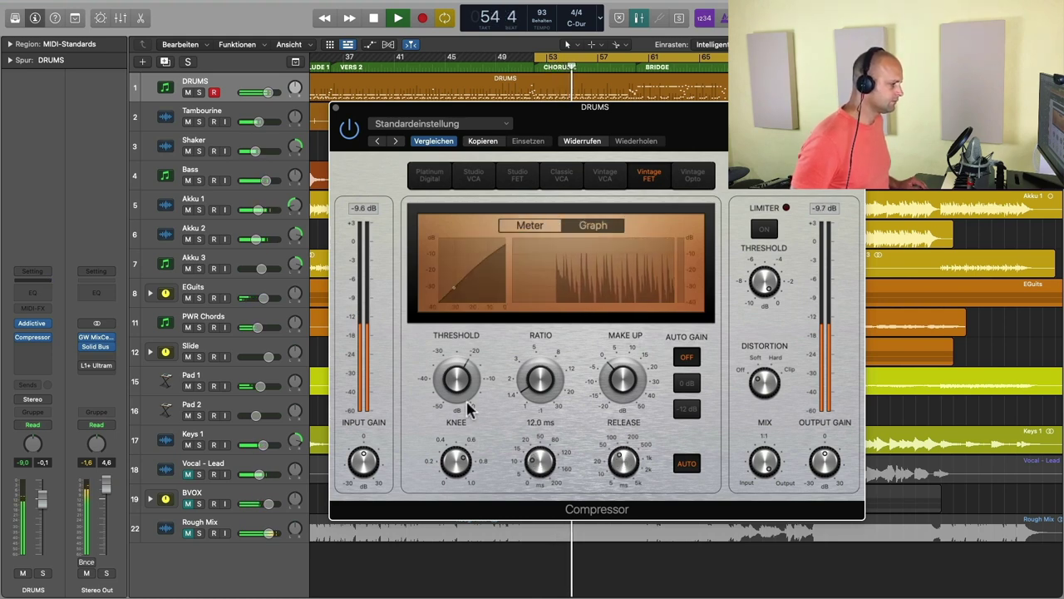
left_click(546, 226)
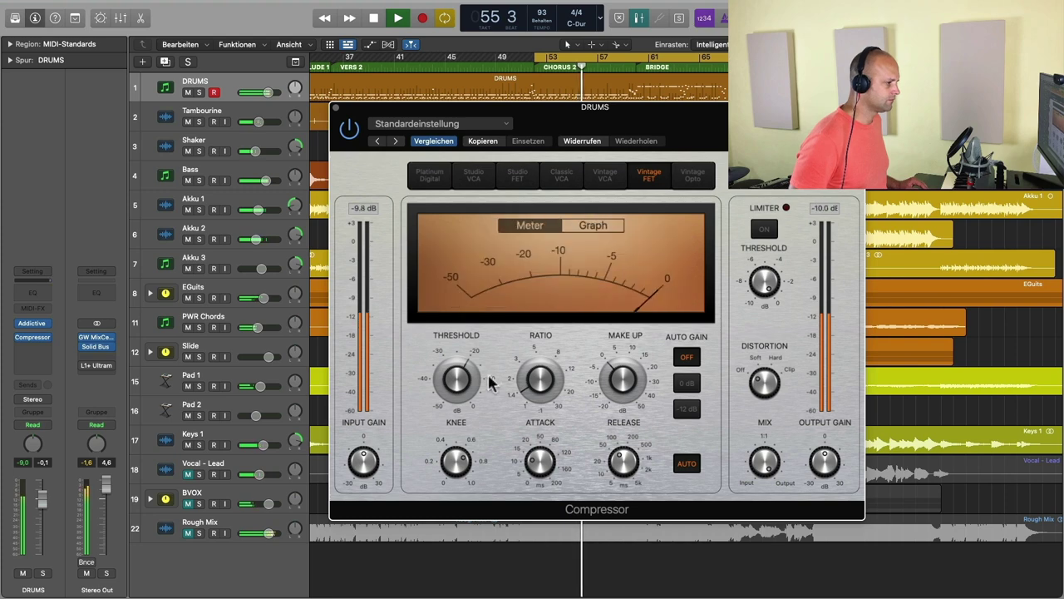
left_click_drag(454, 380, 456, 402)
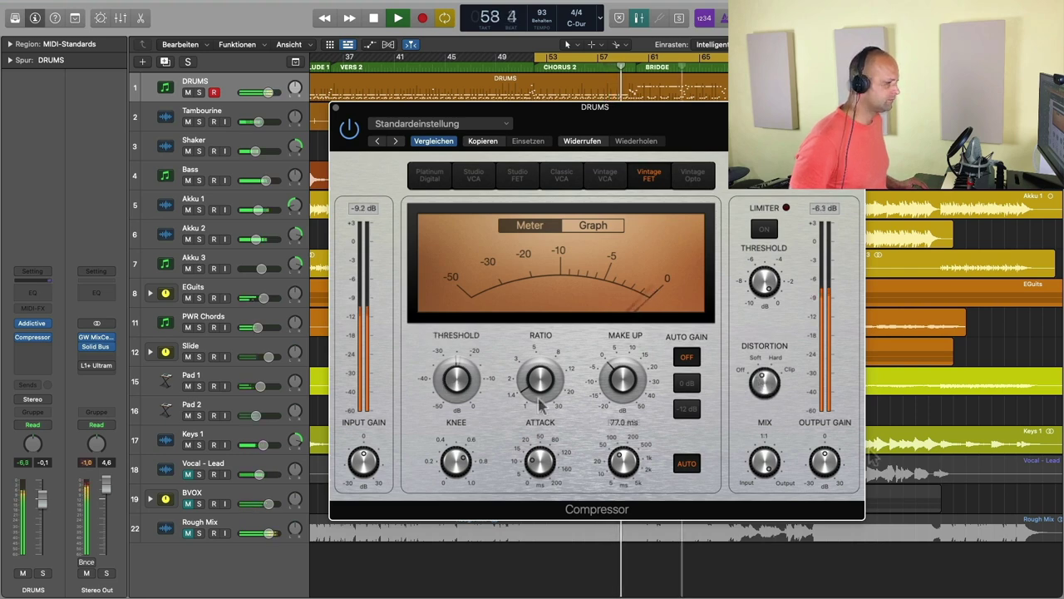
- Adjust the compressor's output gain and bypass the compressor before stopping playback
mouse_move(826, 466)
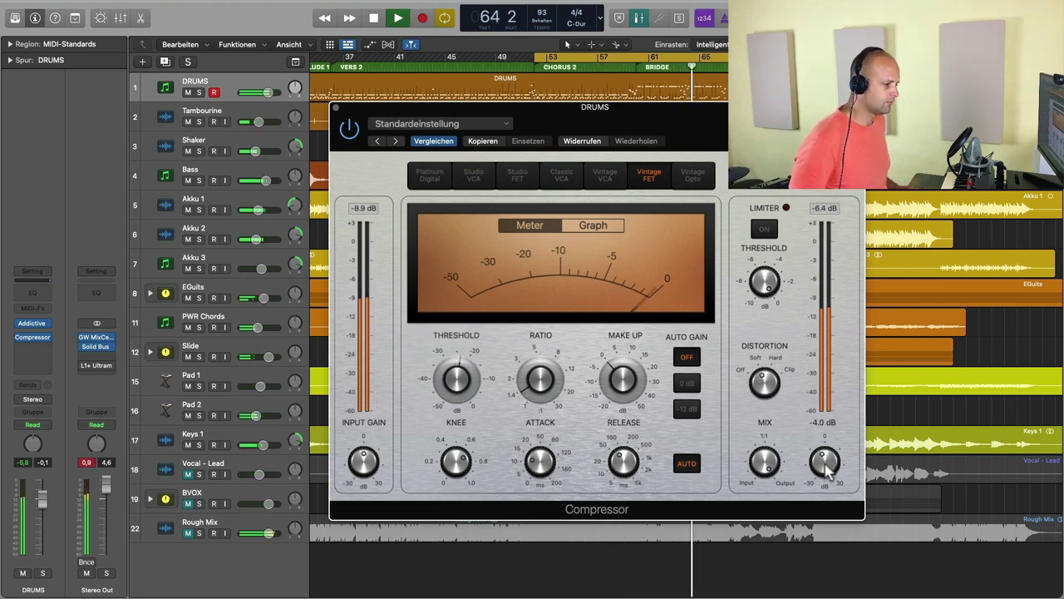
left_click_drag(826, 466, 826, 453)
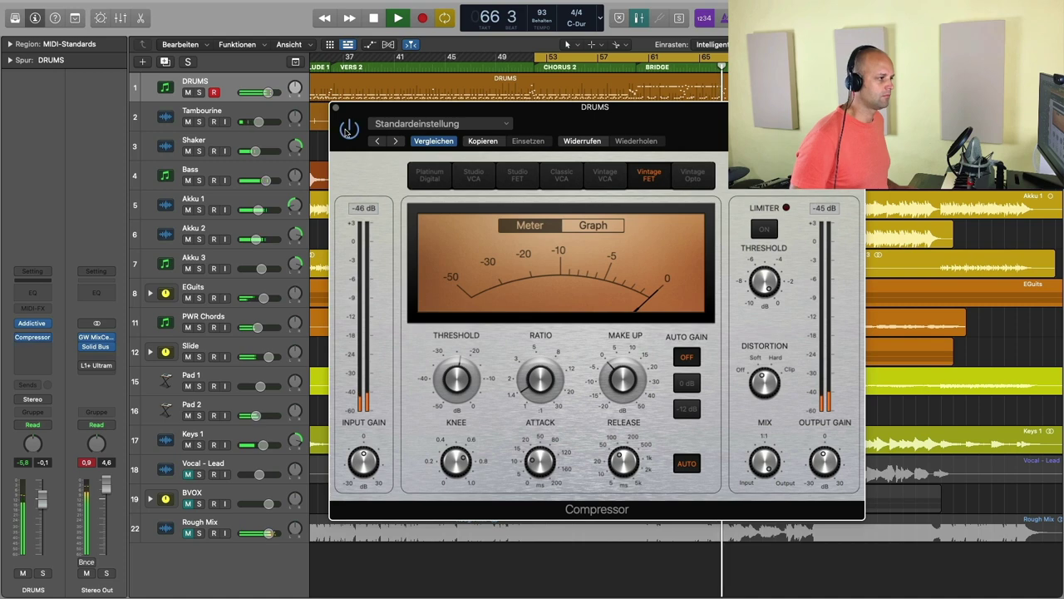
left_click(348, 130)
key("space")
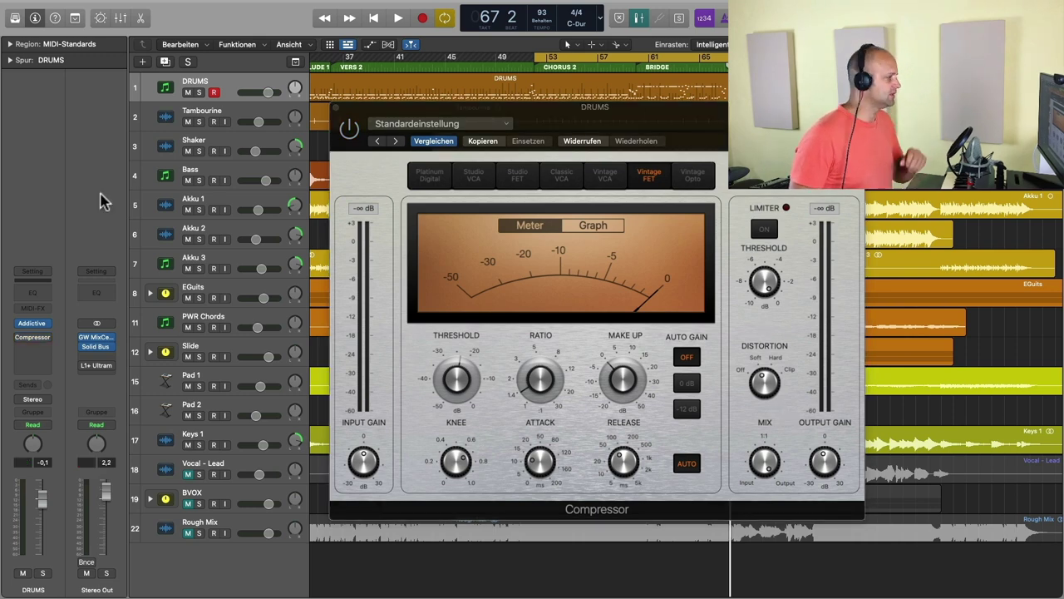
- Solo the DRUMS track, play it with the compressor's graph display, and switch the compressor back on to compare
left_click(199, 92)
key("space")
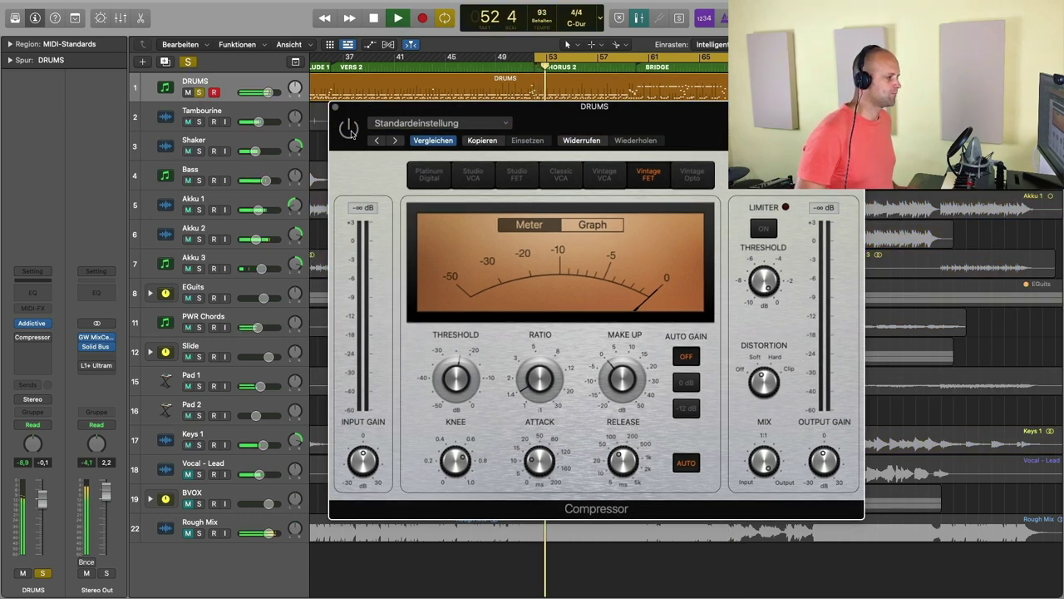
left_click(613, 227)
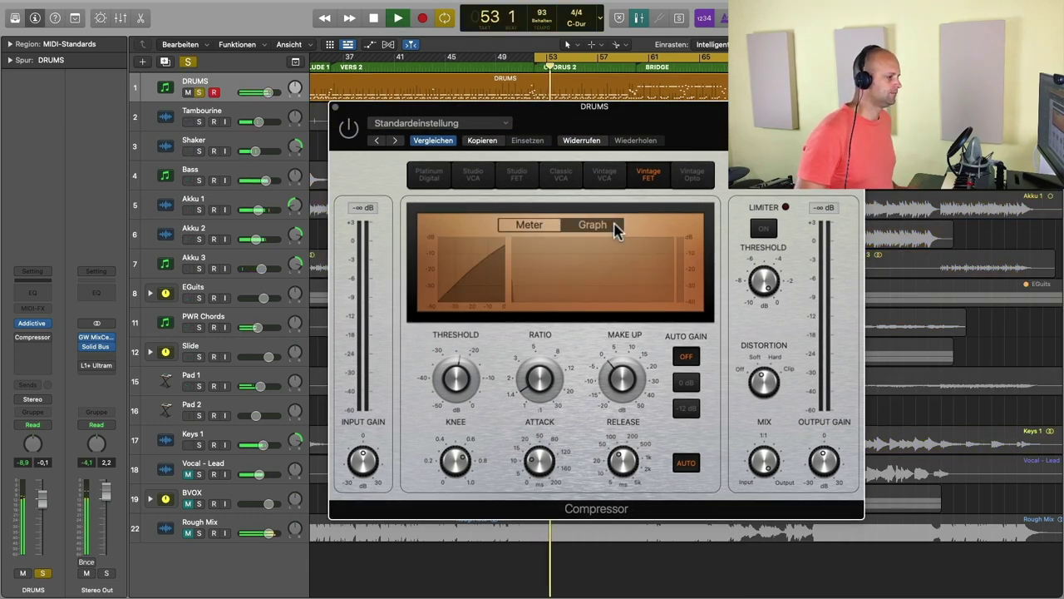
left_click(349, 129)
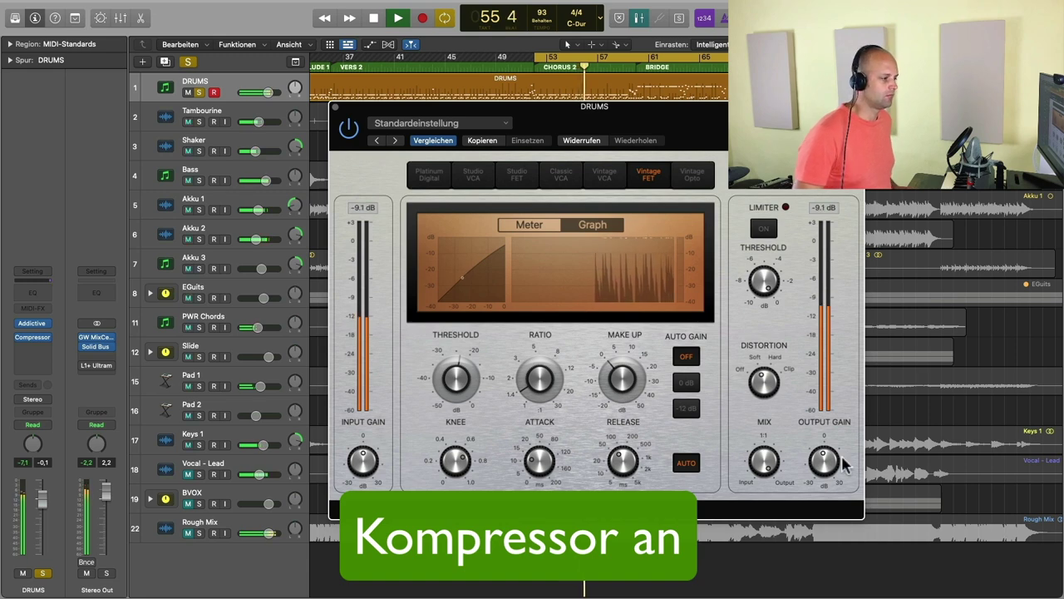
- Set the compressor's output gain to -2.0 dB, and unsolo the DRUMS track with the display back on Meter
left_click_drag(823, 460, 826, 464)
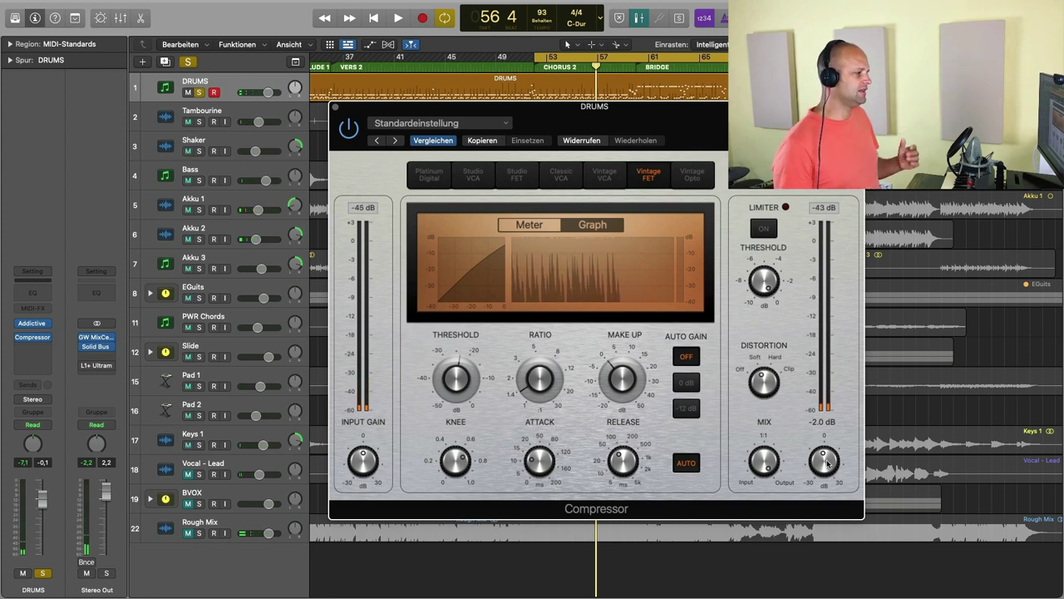
left_click(525, 226)
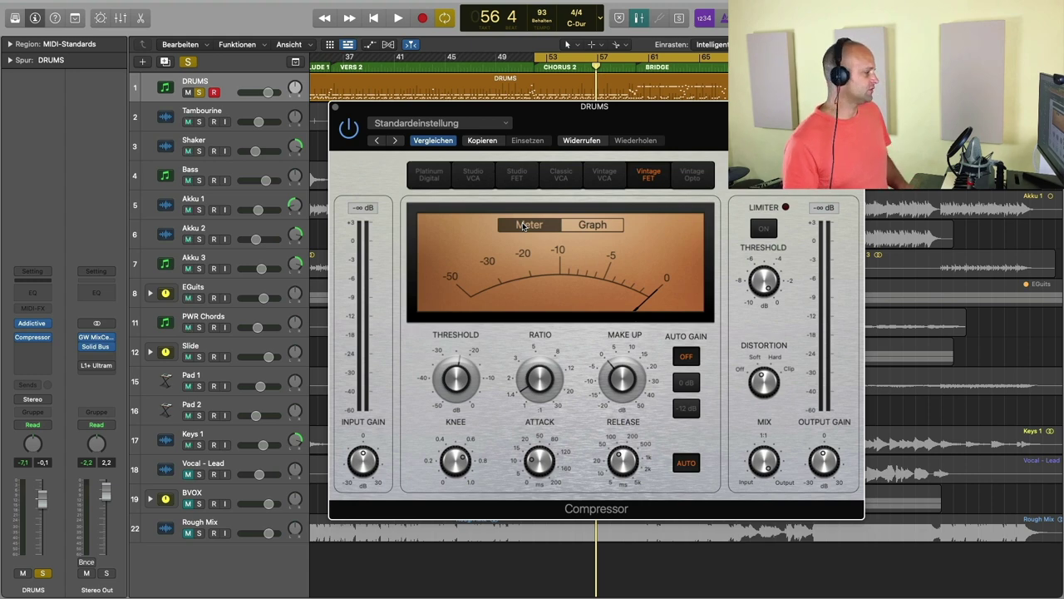
key("s")
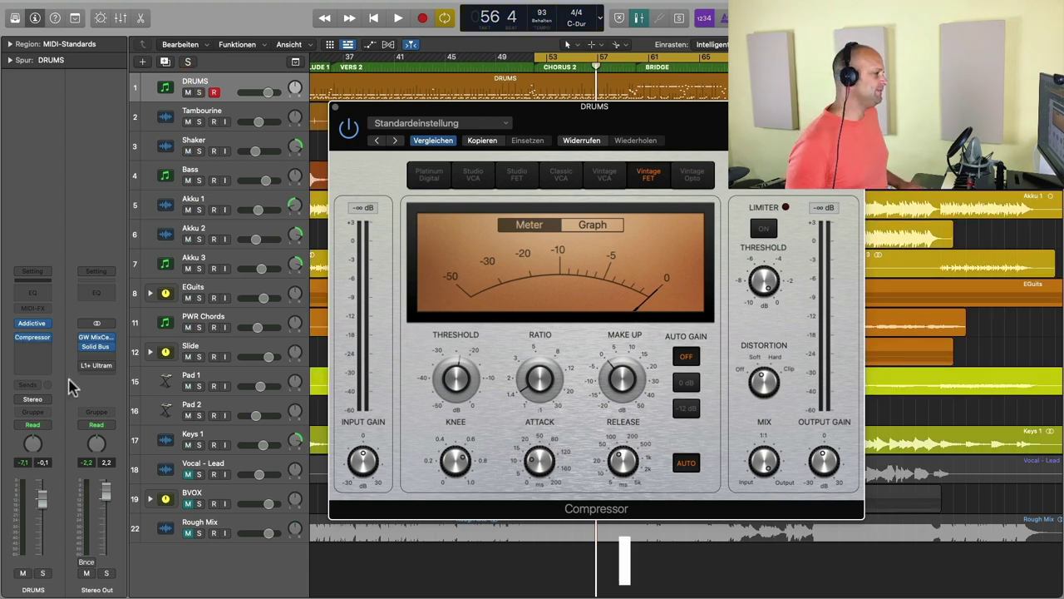
- Close the compressor, view the Addictive Drums 2 kit overview once more and close its window
left_click(336, 109)
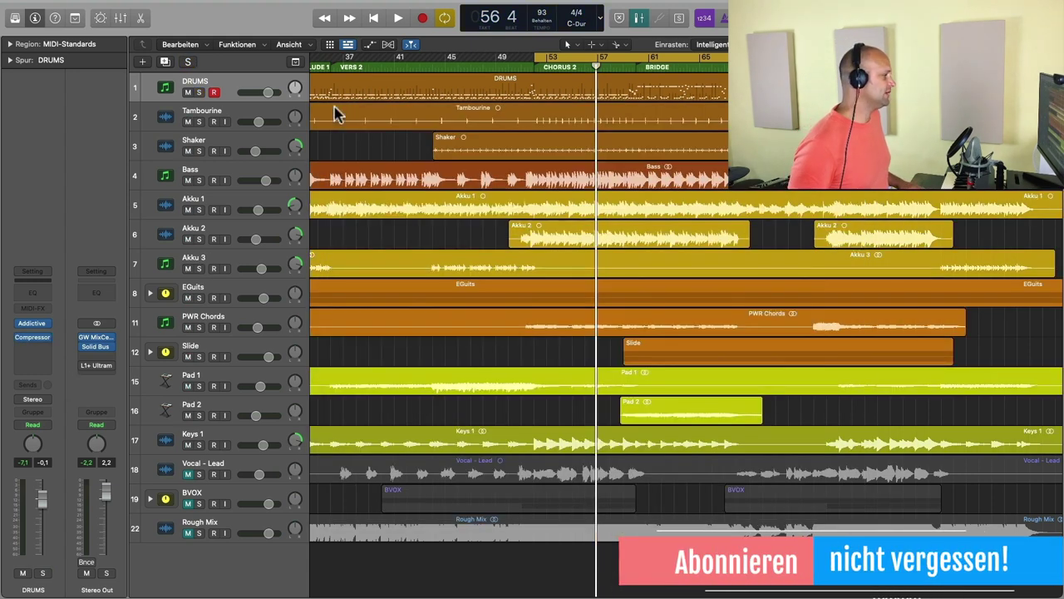
left_click(32, 324)
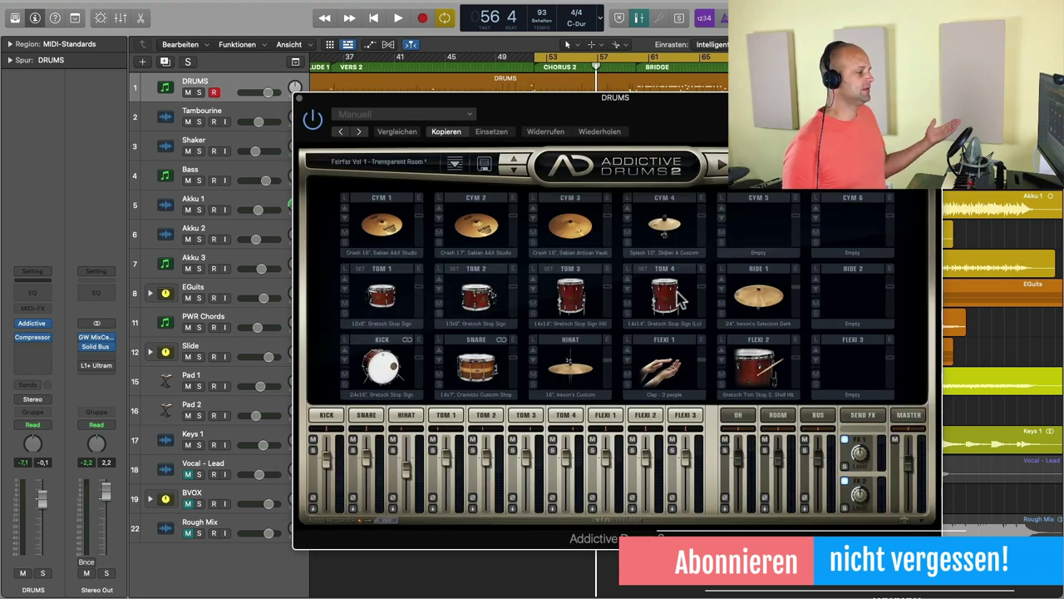
left_click(302, 99)
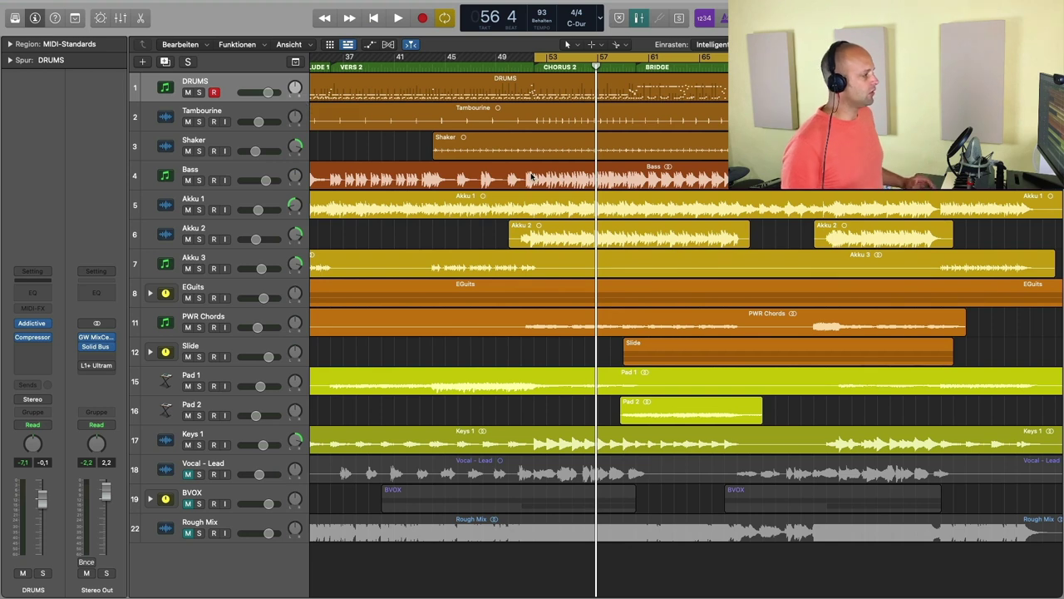